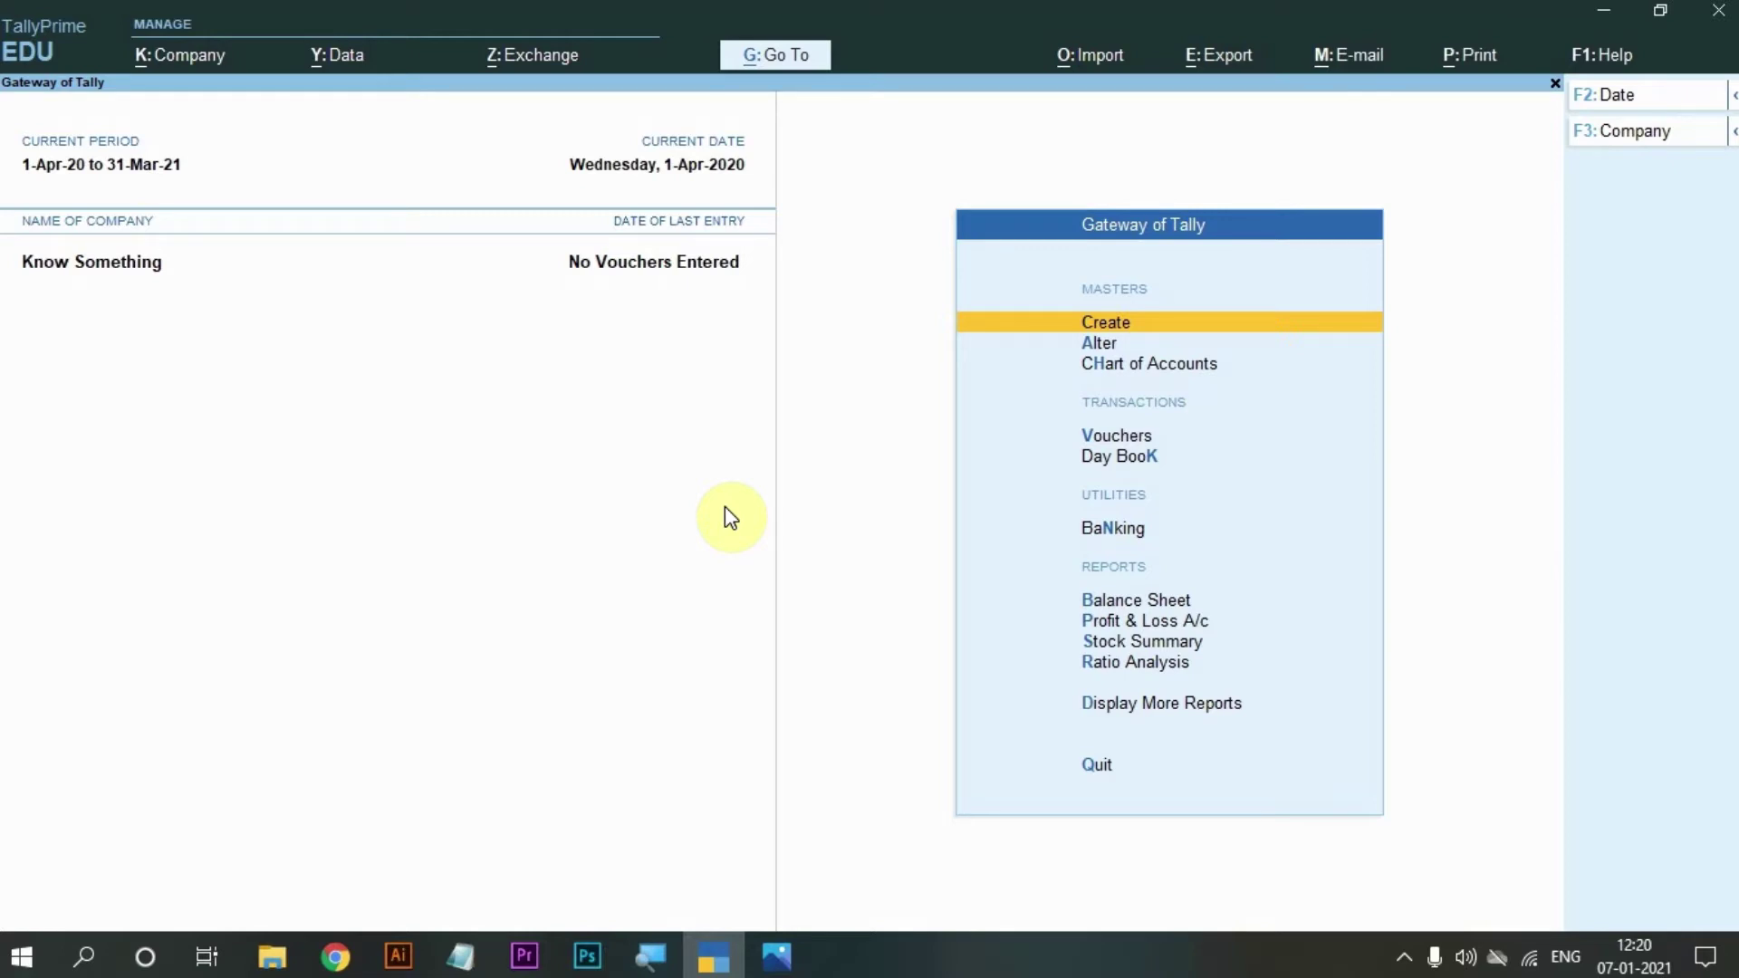
With Know Something loaded, open the K: Company menu using Alt+K.
{"action": "left_click", "coordinate": [36, 263]}
{"action": "mouse_move", "coordinate": [5, 228]}
{"action": "left_mouse_down"}
{"action": "mouse_move", "coordinate": [78, 295]}
{"action": "mouse_move", "coordinate": [201, 309]}
{"action": "left_mouse_up"}
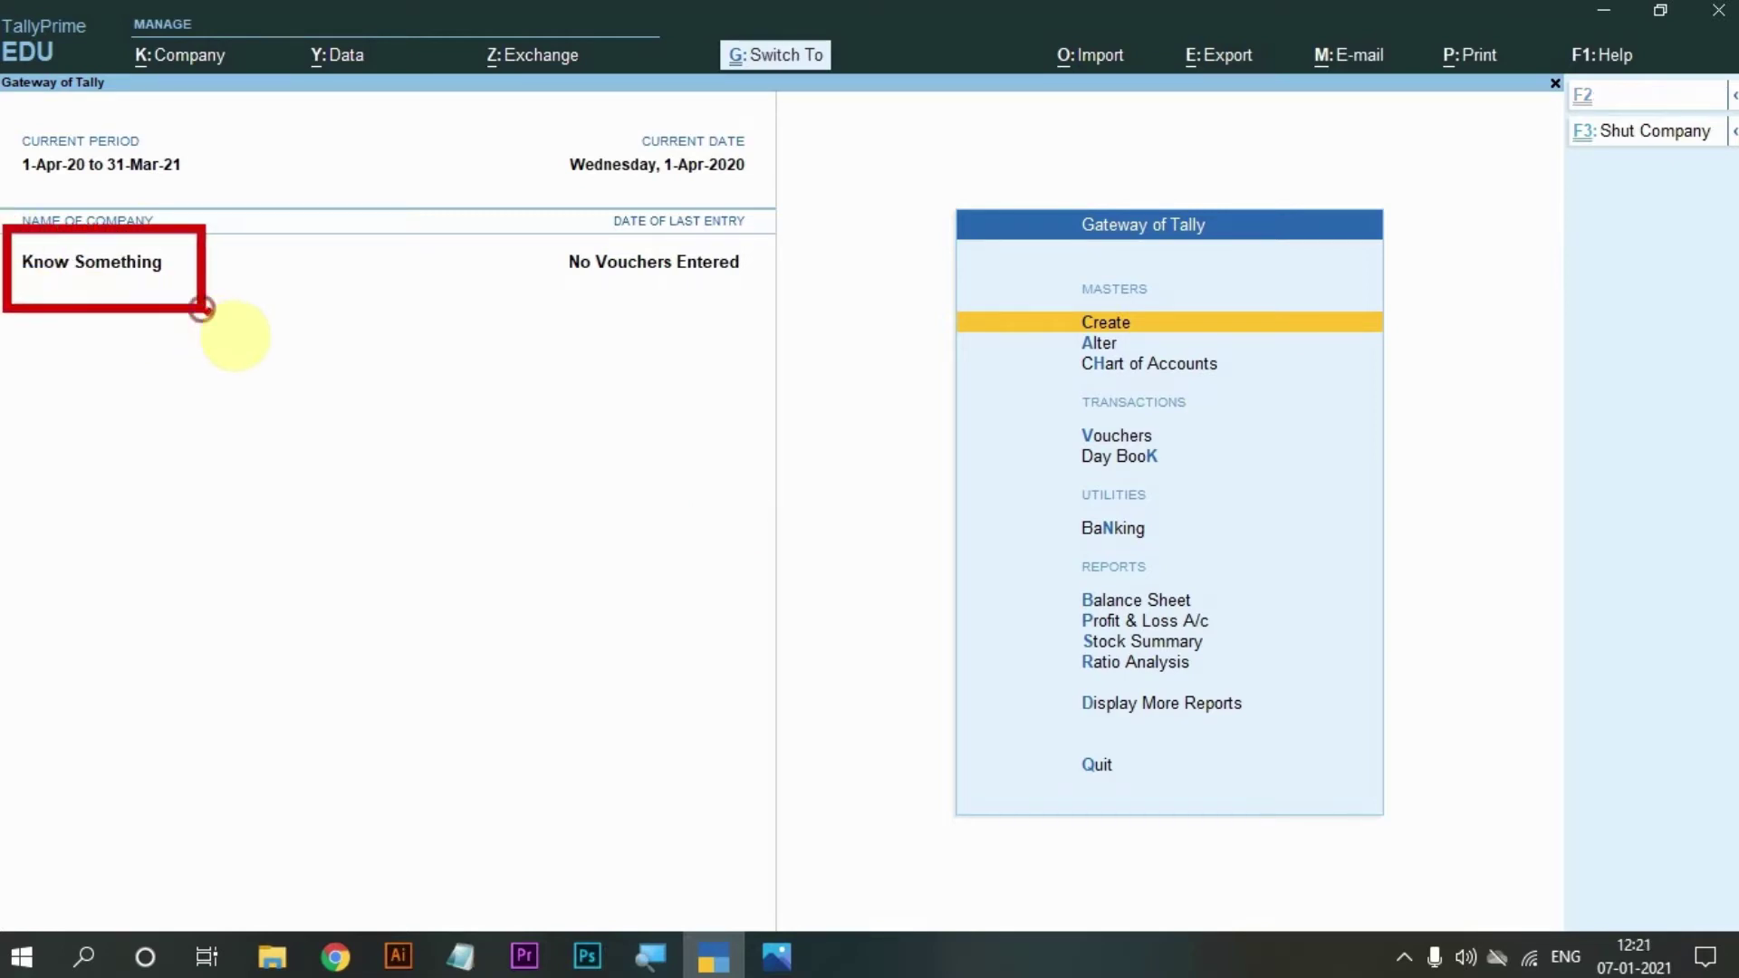
{"action": "left_click", "coordinate": [203, 400]}
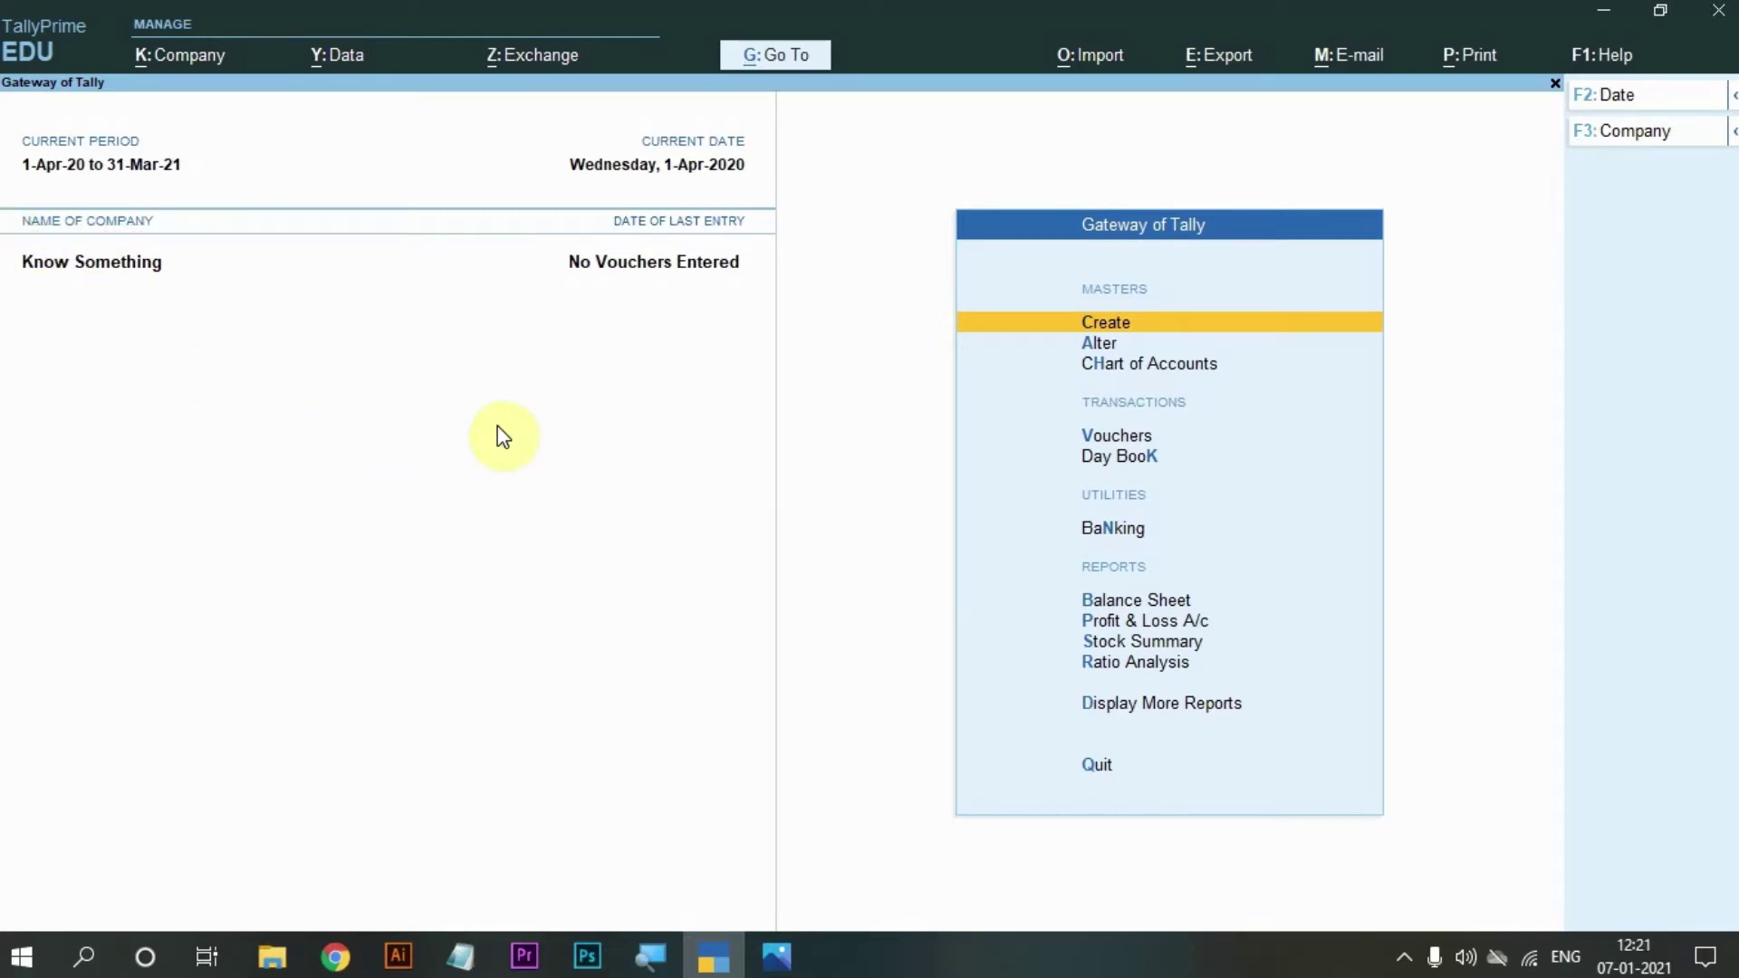
{"action": "key", "text": "alt"}
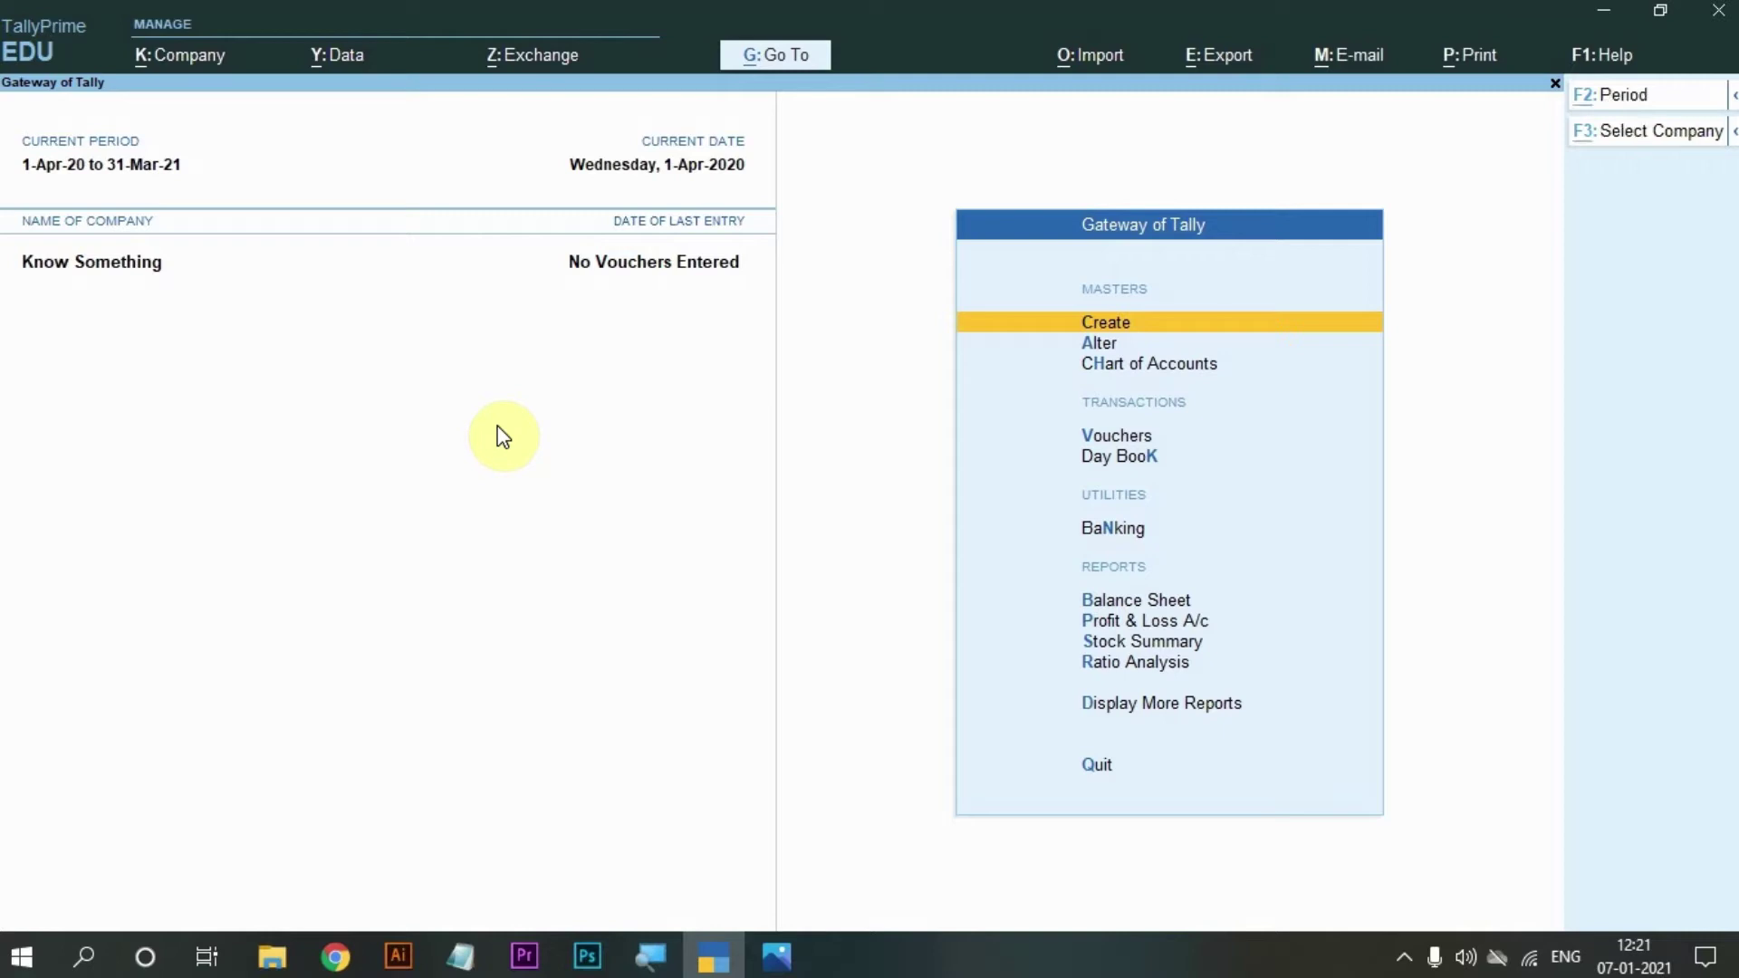
{"action": "key", "text": "alt+k"}
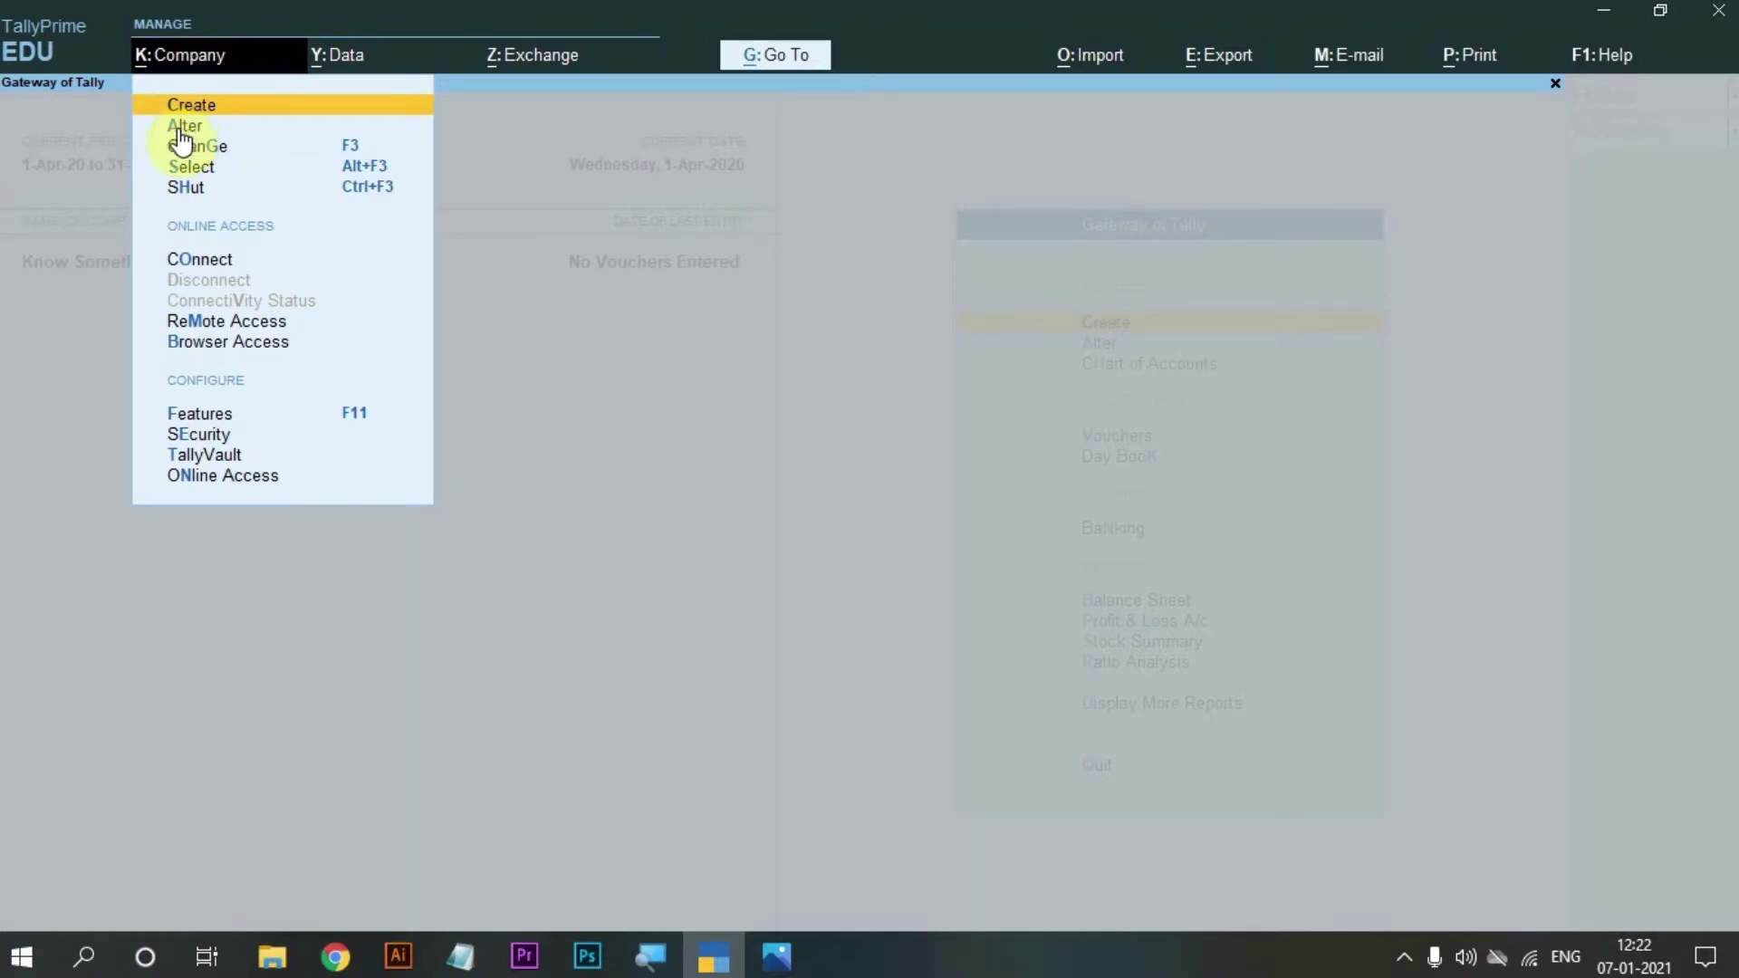
Review Know Something in Company Alteration, refuse the Delete prompt, and close back to the Gateway.
{"action": "left_click", "coordinate": [169, 134]}
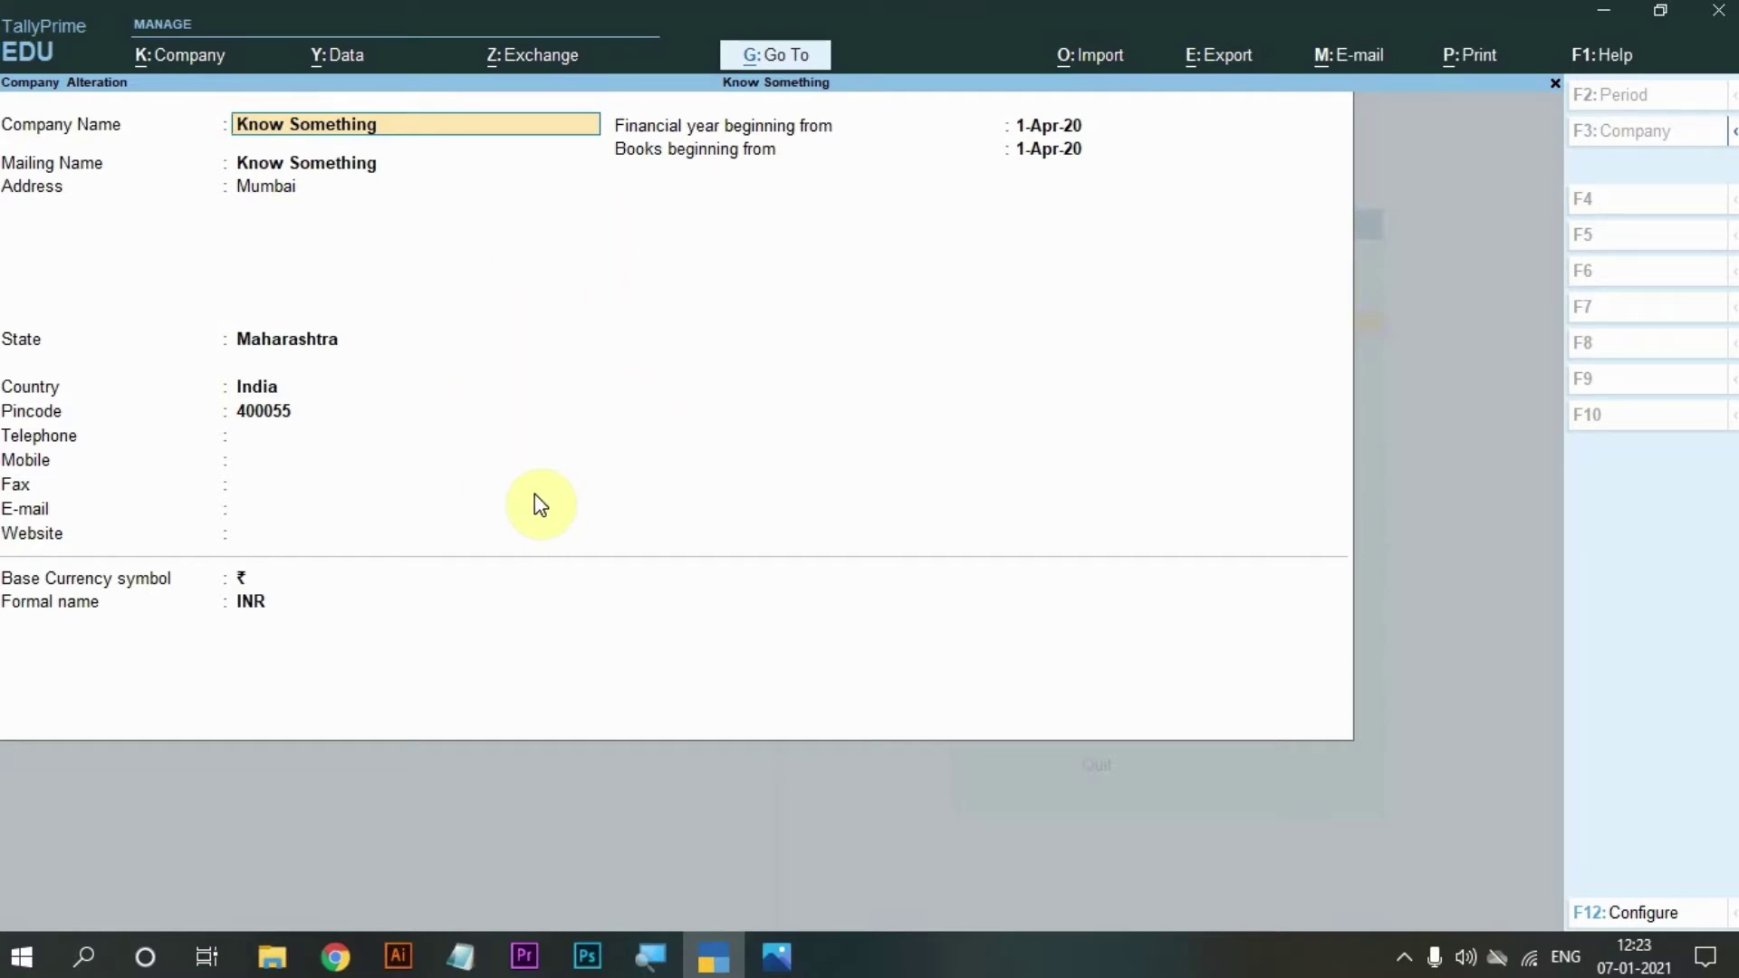
{"action": "key", "text": "alt"}
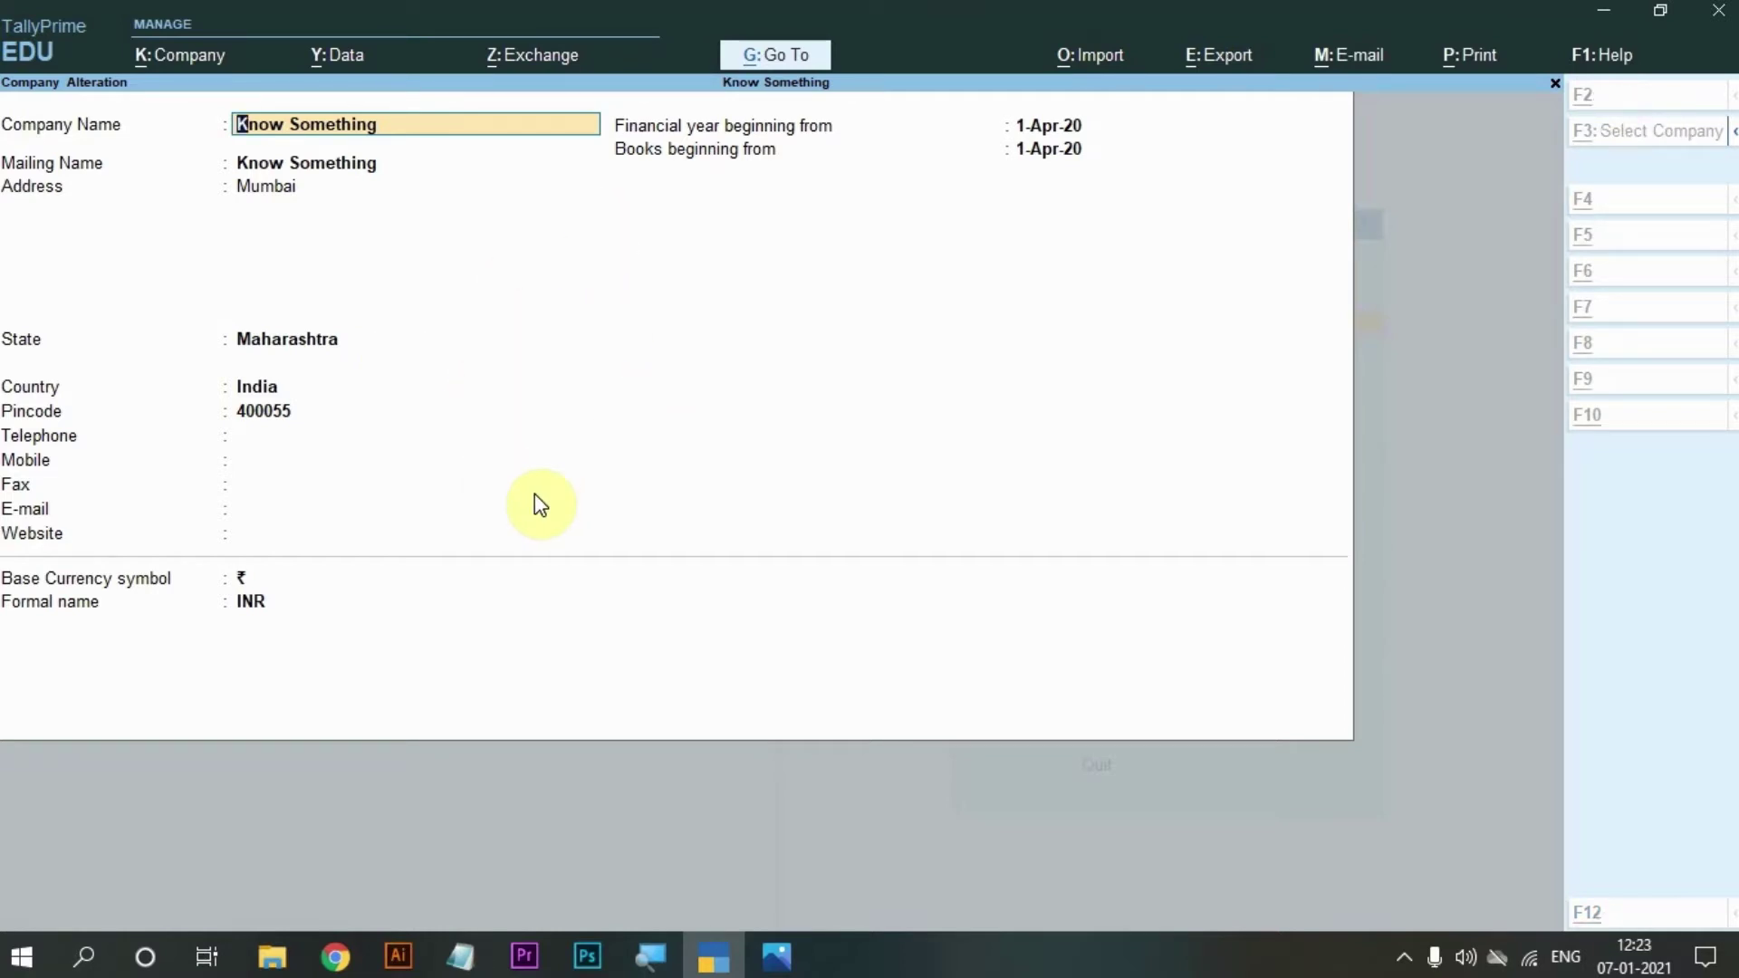
{"action": "key", "text": "alt+d"}
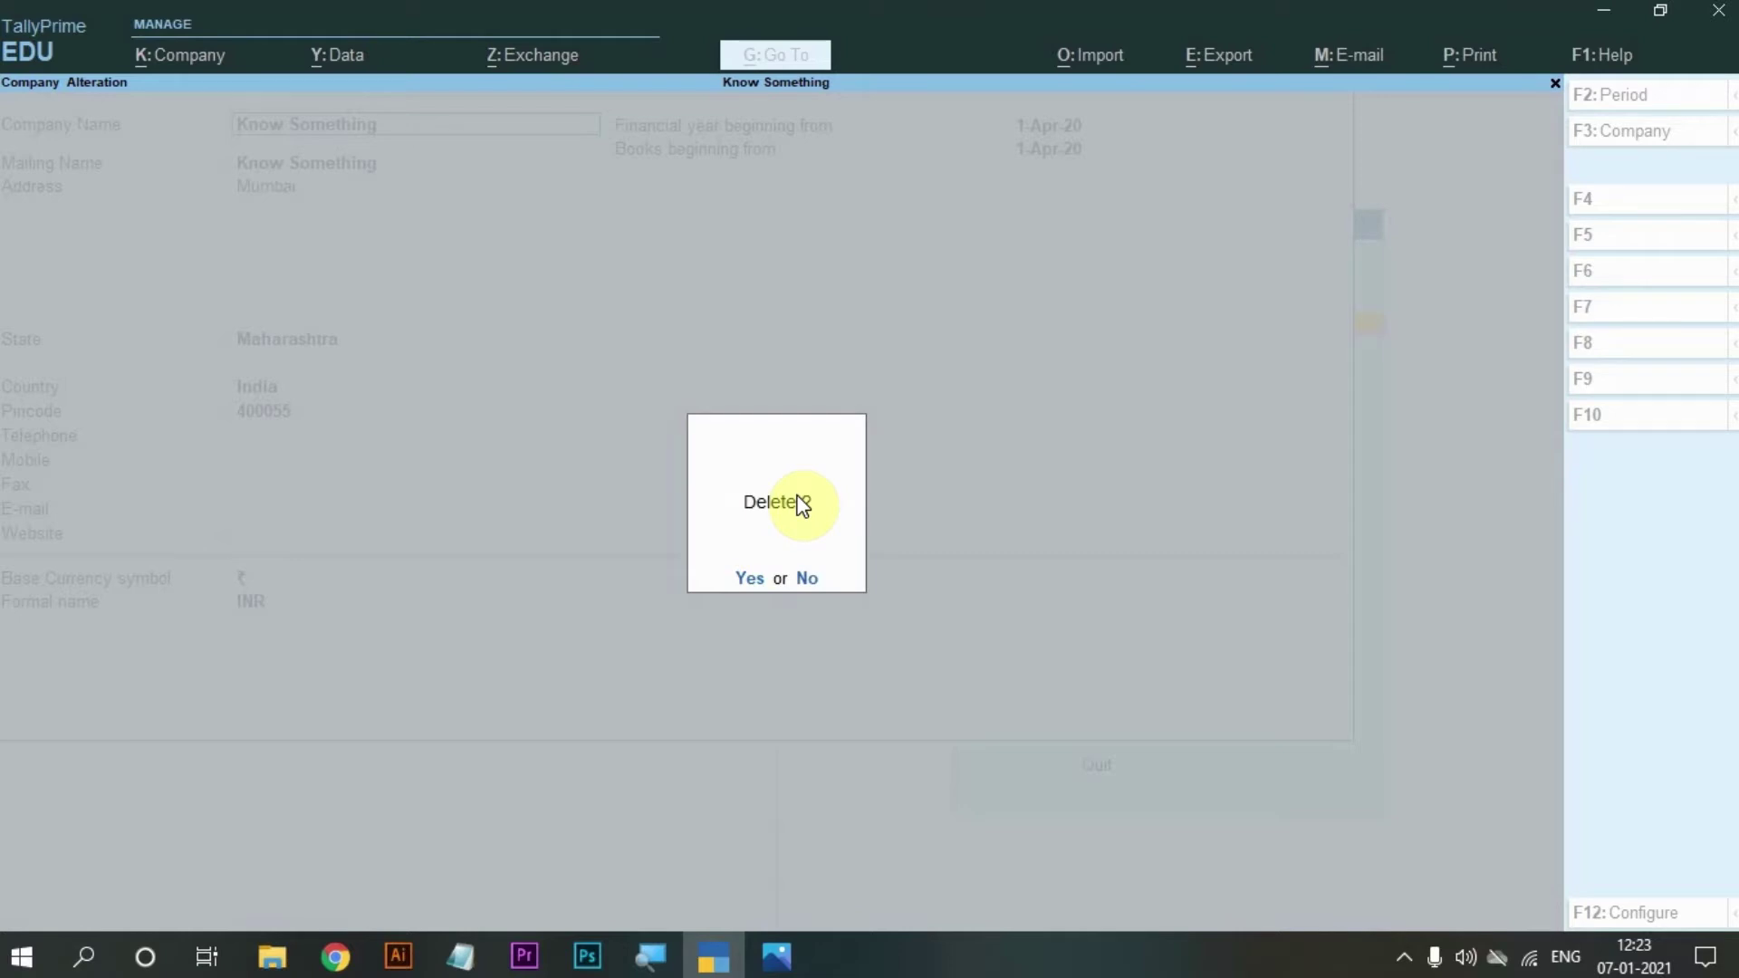
{"action": "key", "text": "Escape"}
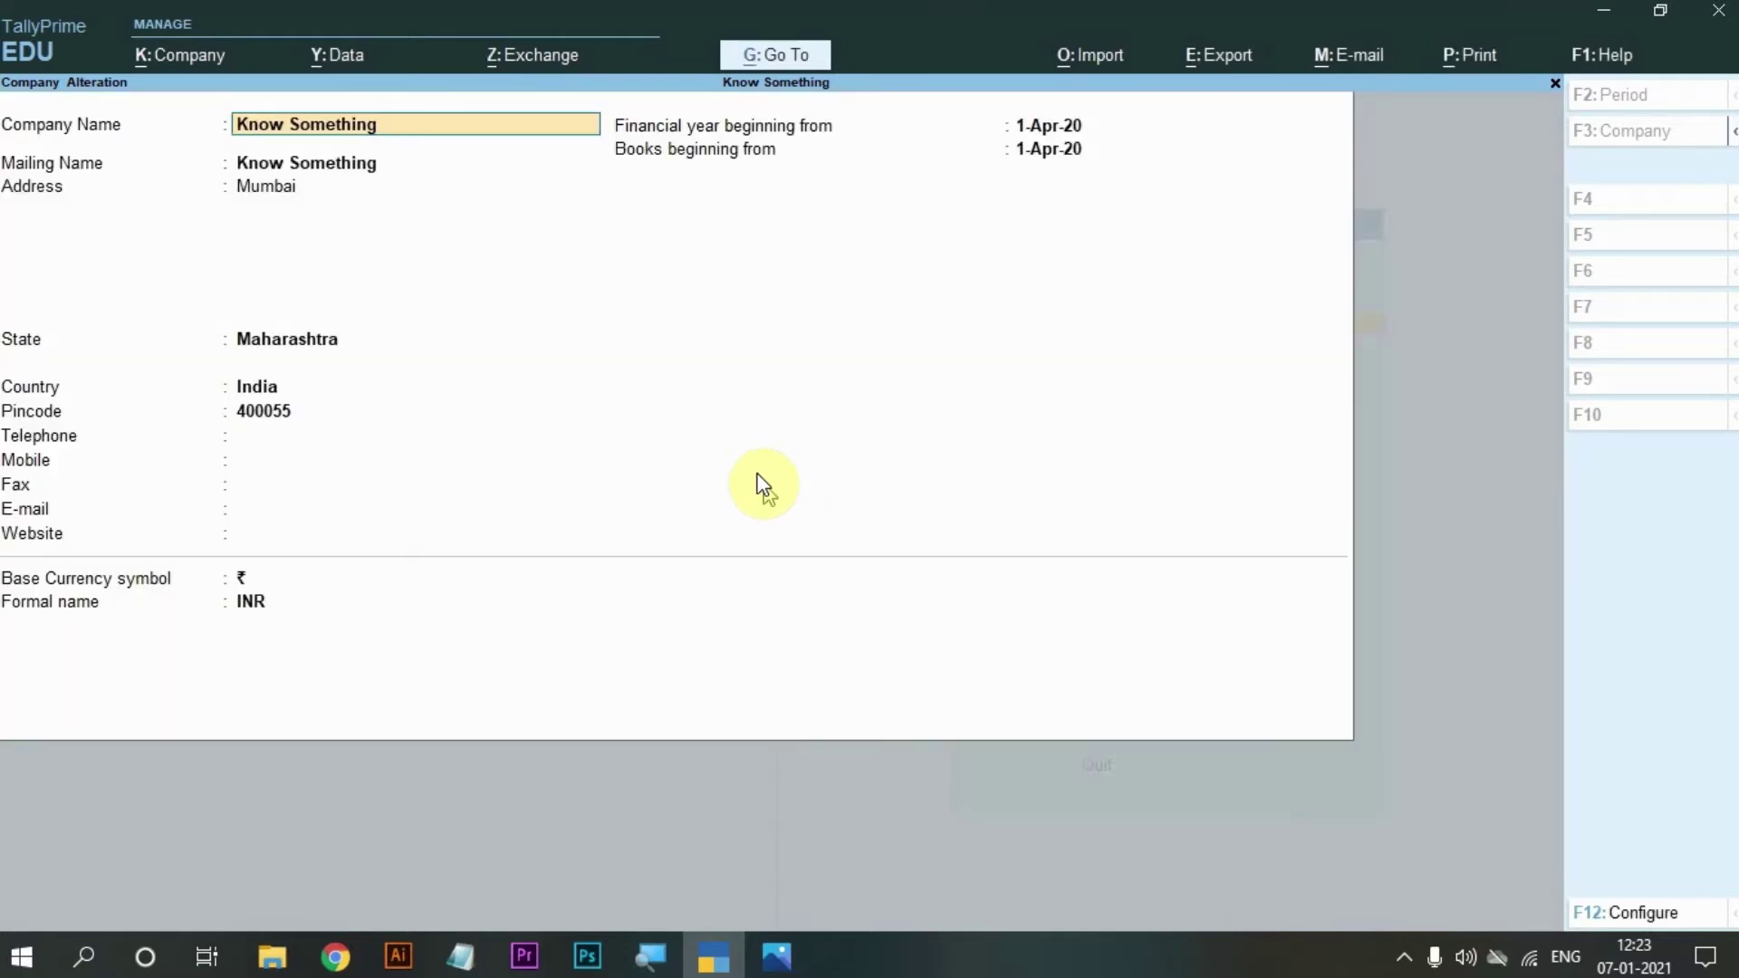
{"action": "left_click", "coordinate": [1552, 87]}
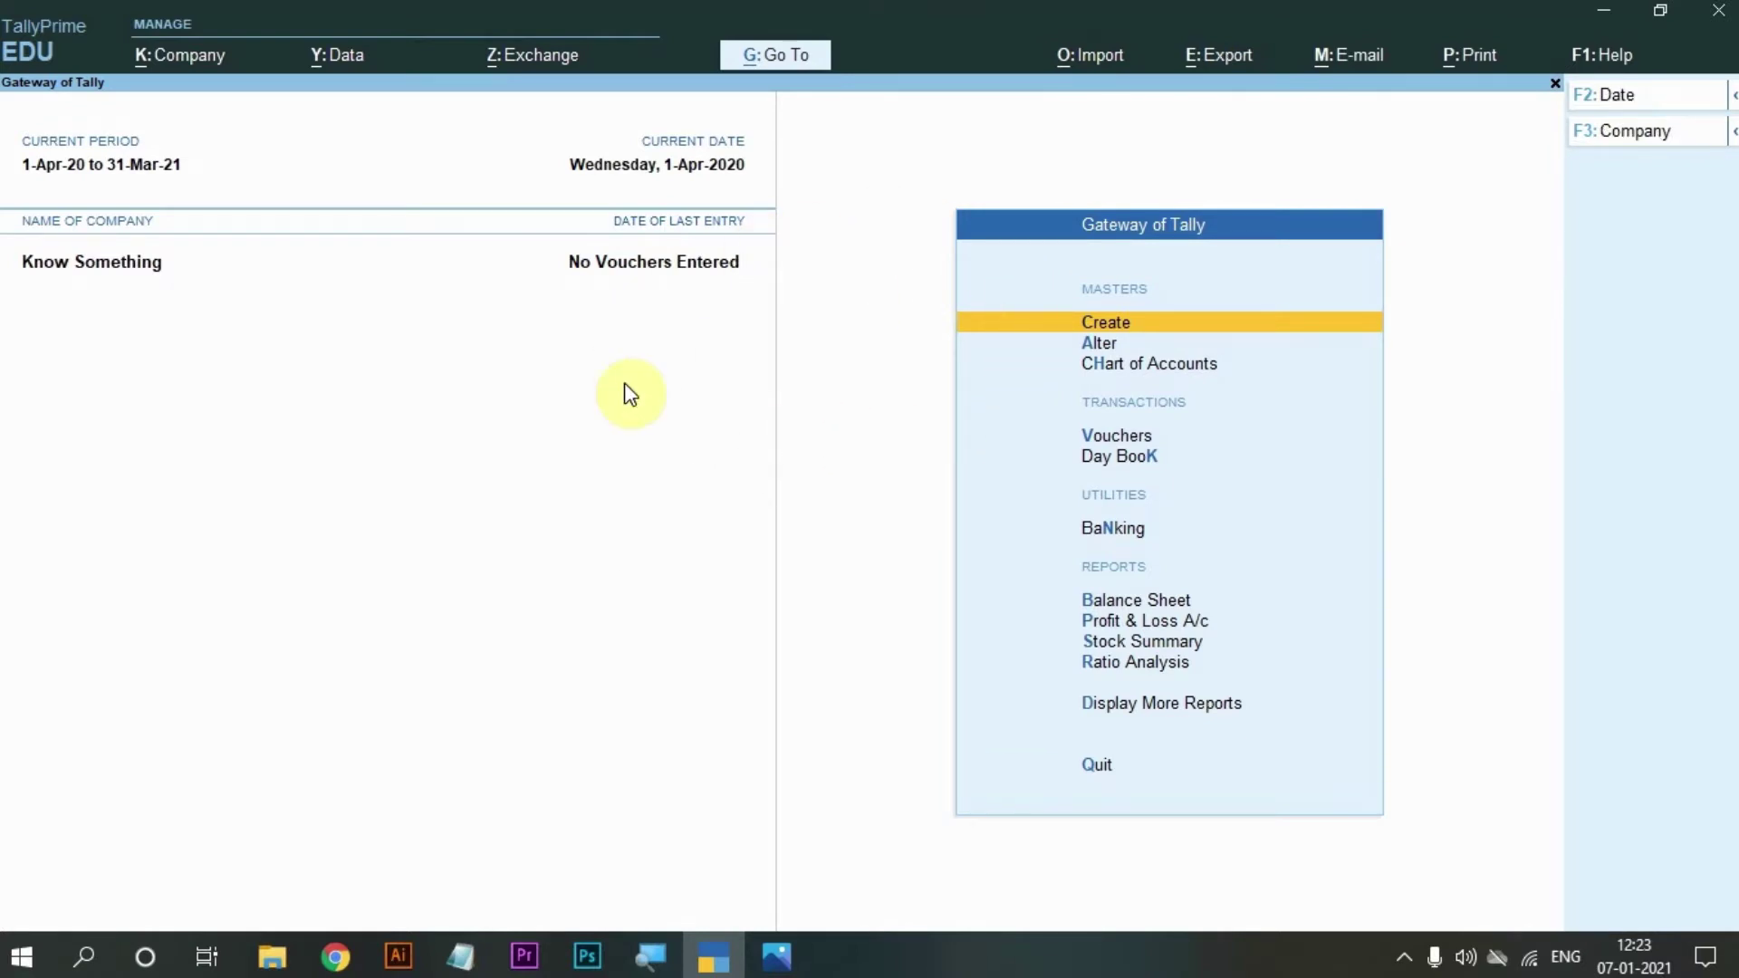
{"action": "left_click", "coordinate": [192, 57]}
{"action": "left_click", "coordinate": [172, 125]}
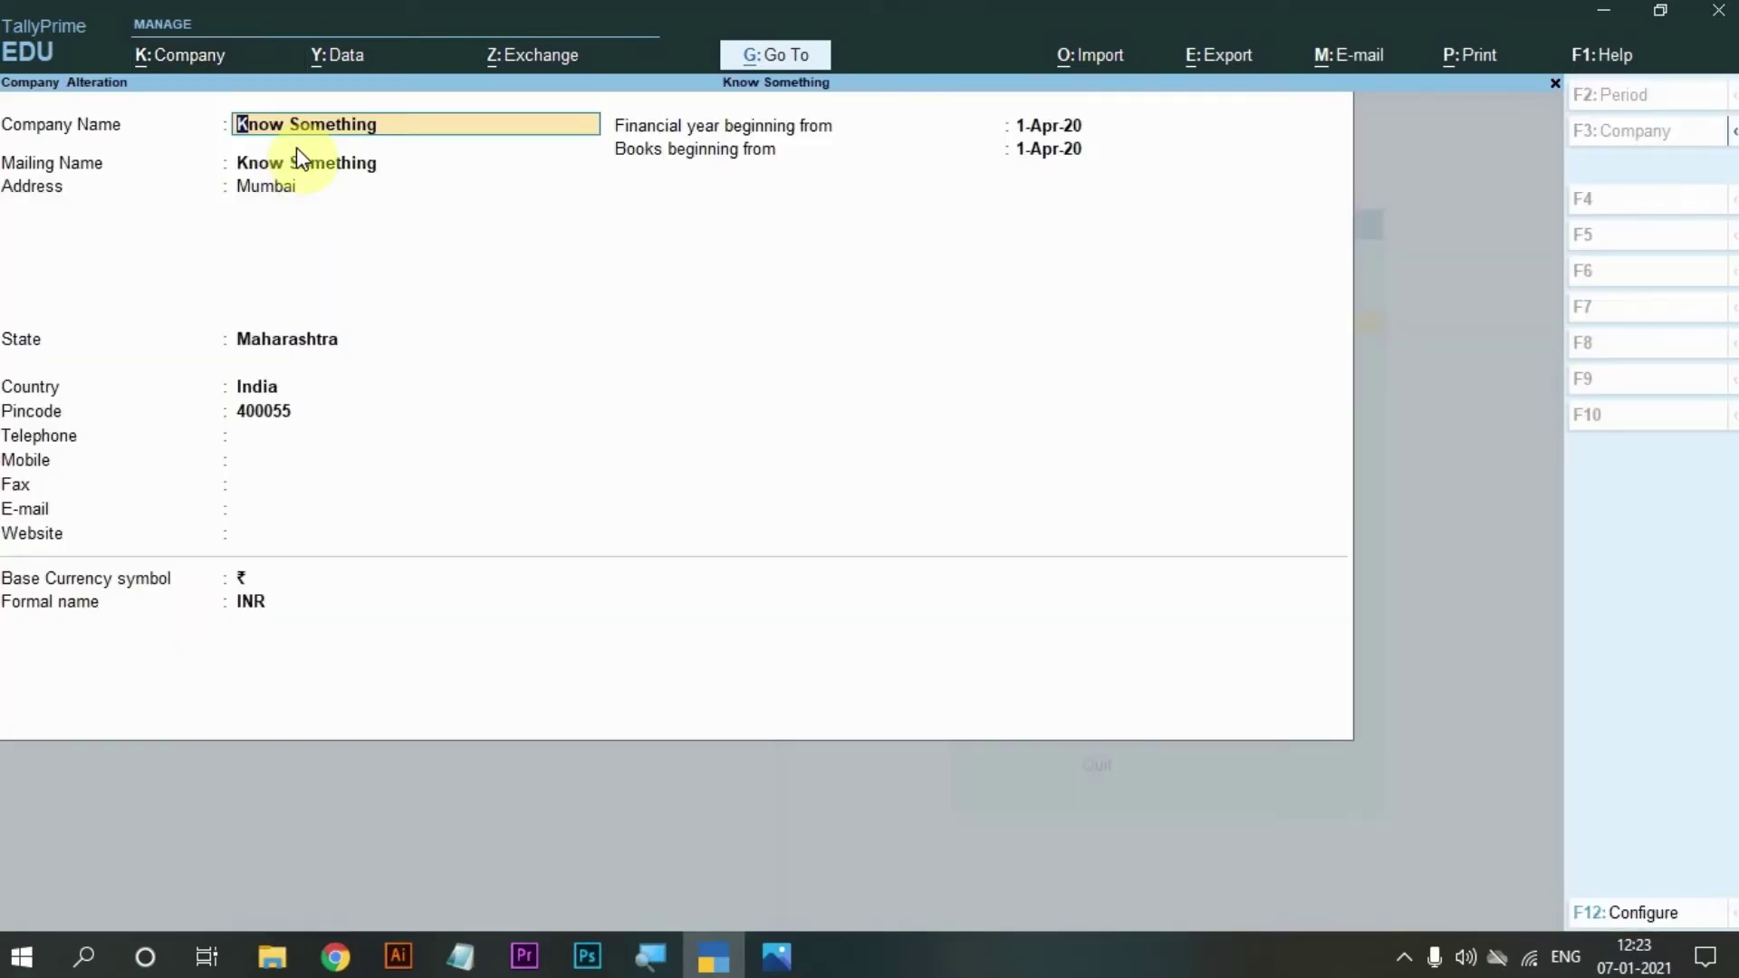
{"action": "key", "text": "alt+d"}
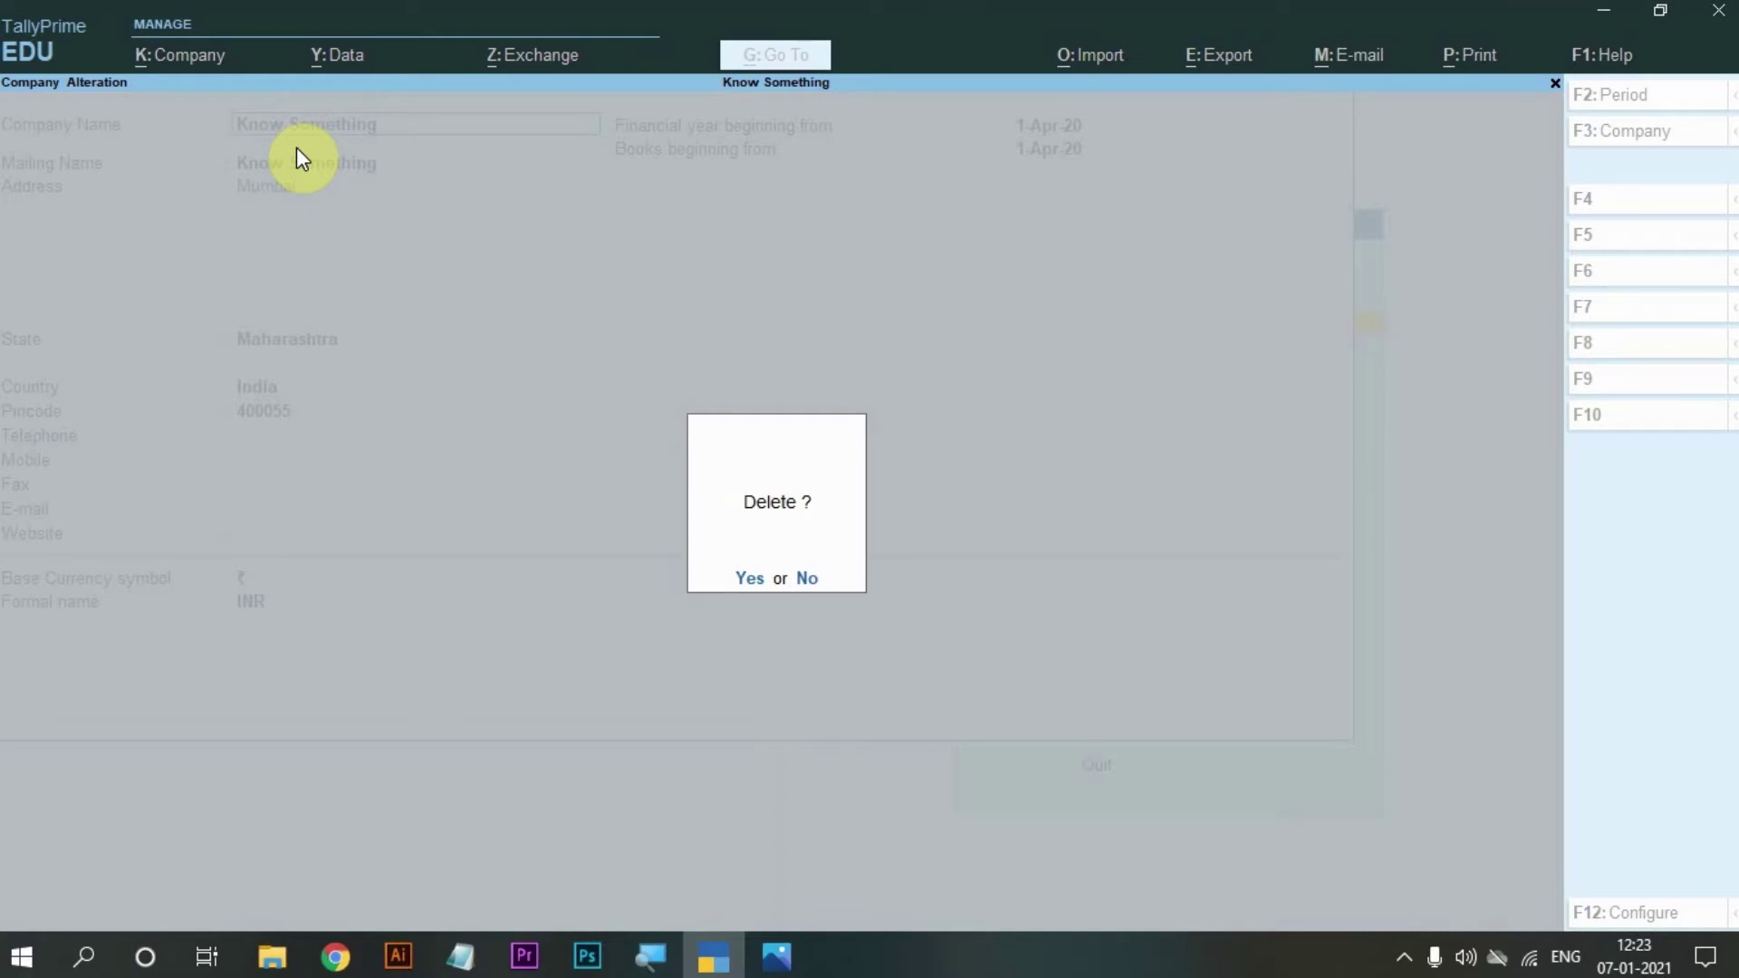
{"action": "key", "text": "Escape"}
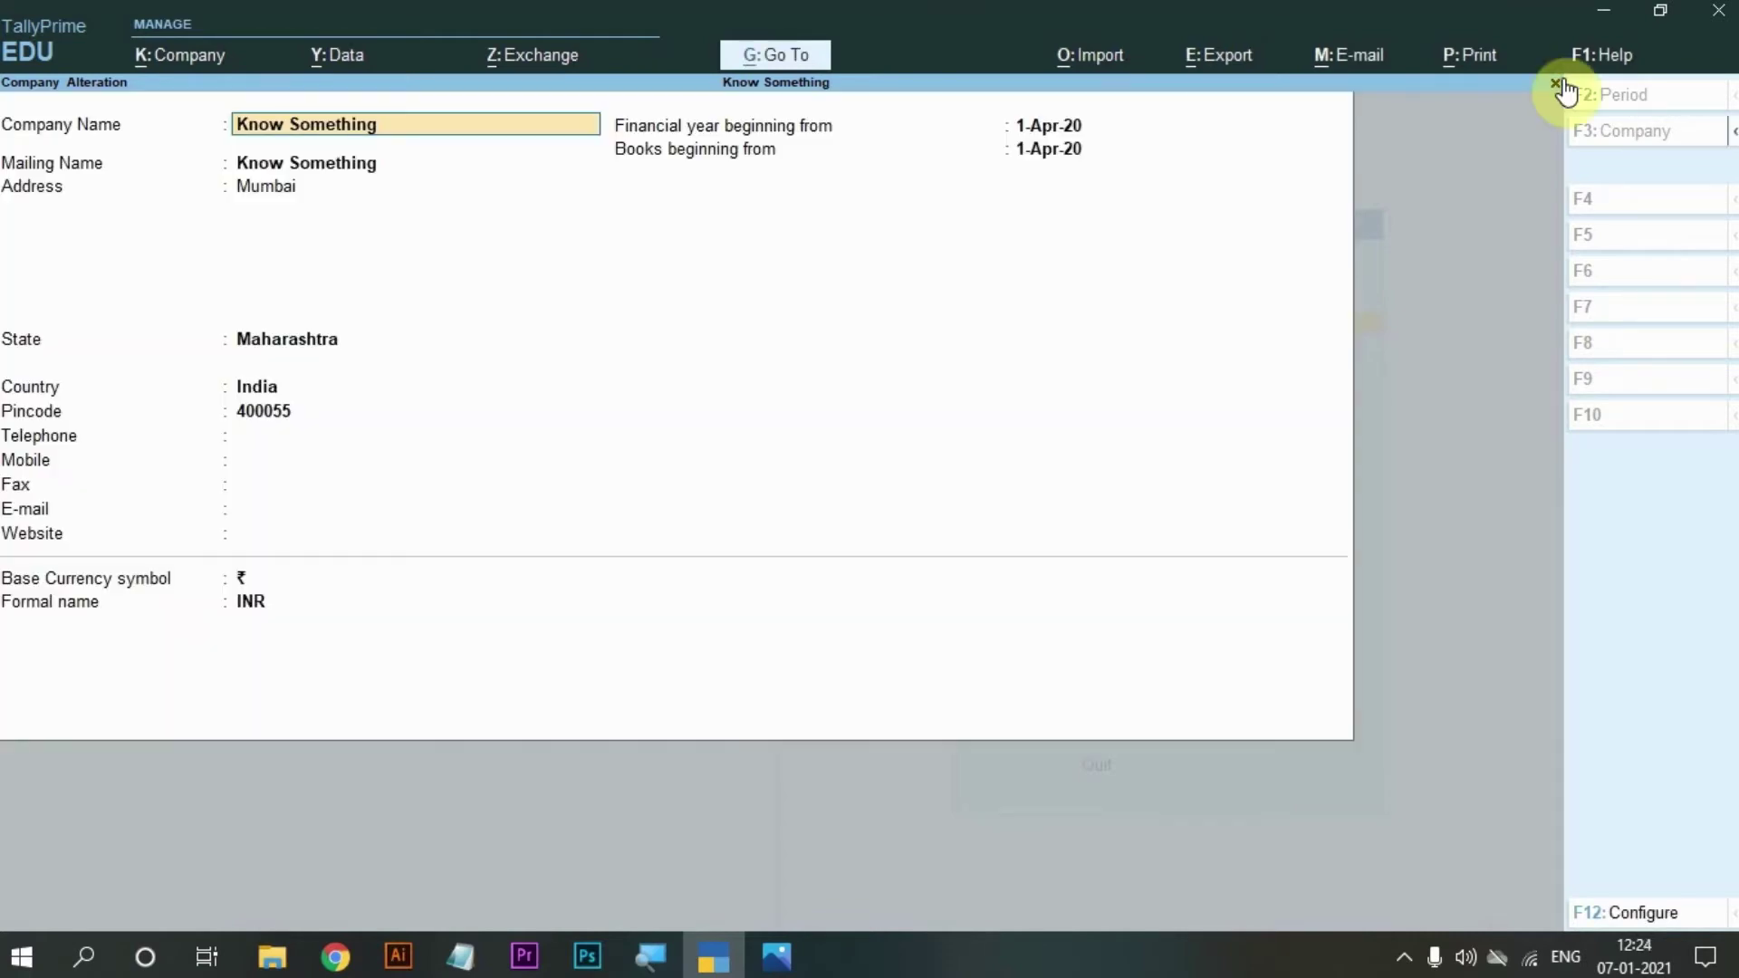
{"action": "left_click", "coordinate": [1555, 86]}
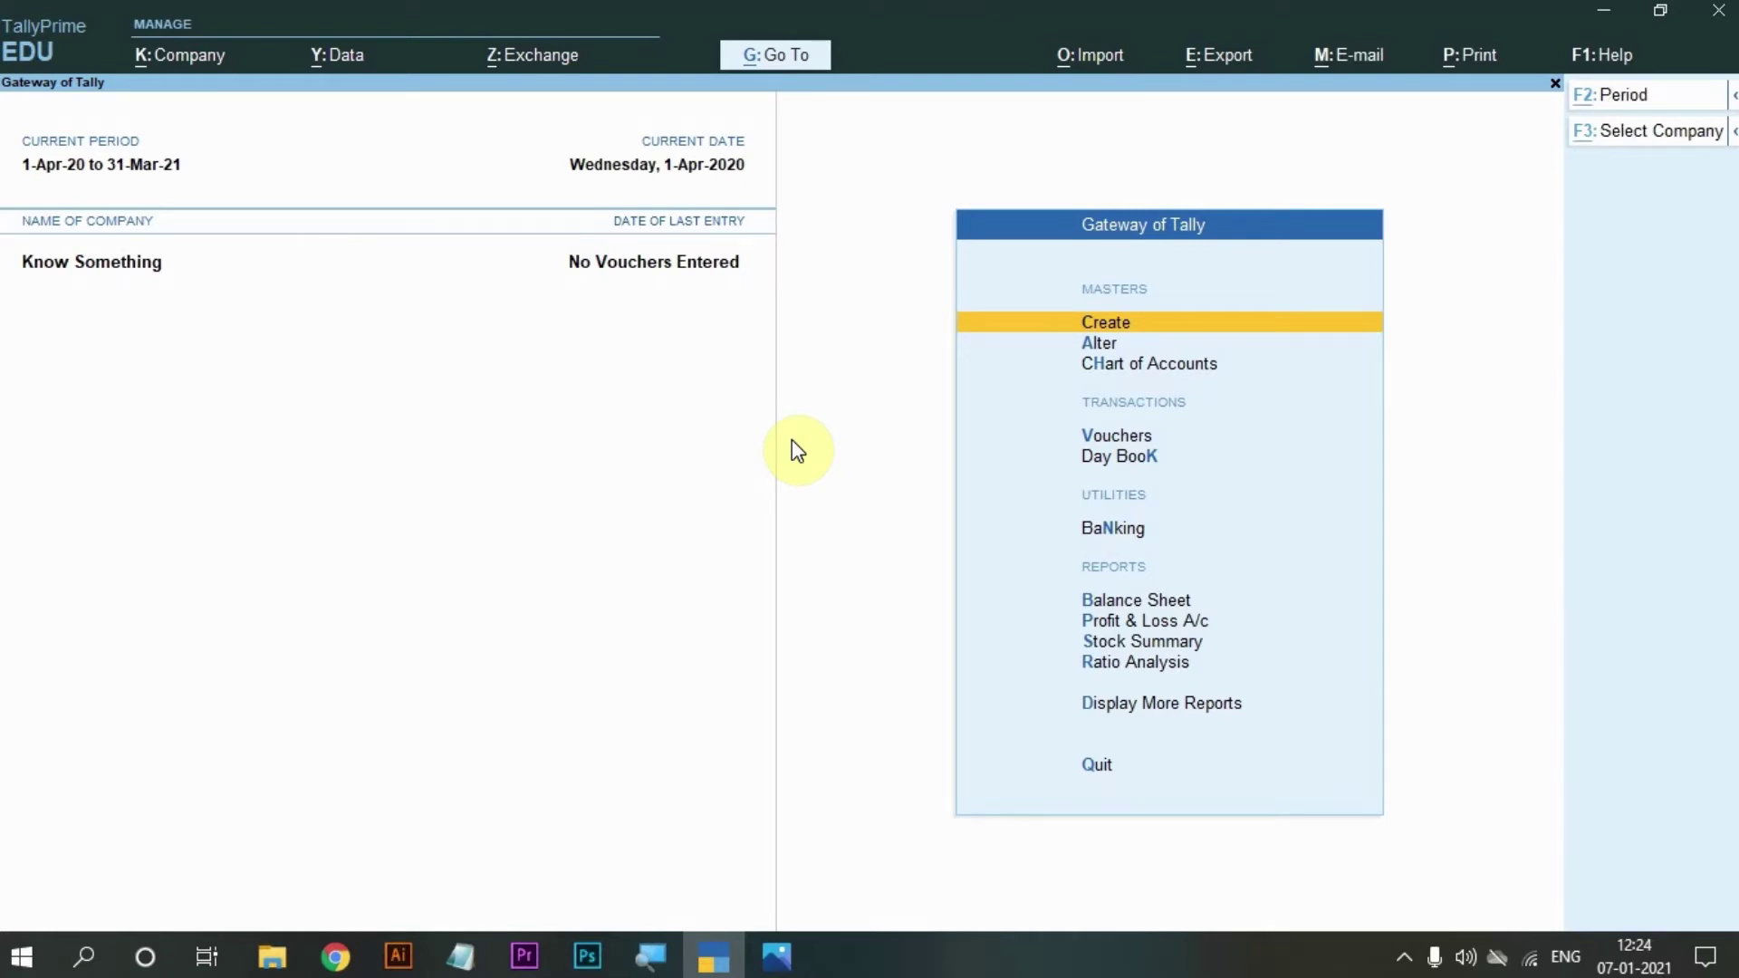
Open TallyVault for Know Something, then enter and confirm its vault password.
{"action": "key", "text": "alt+k"}
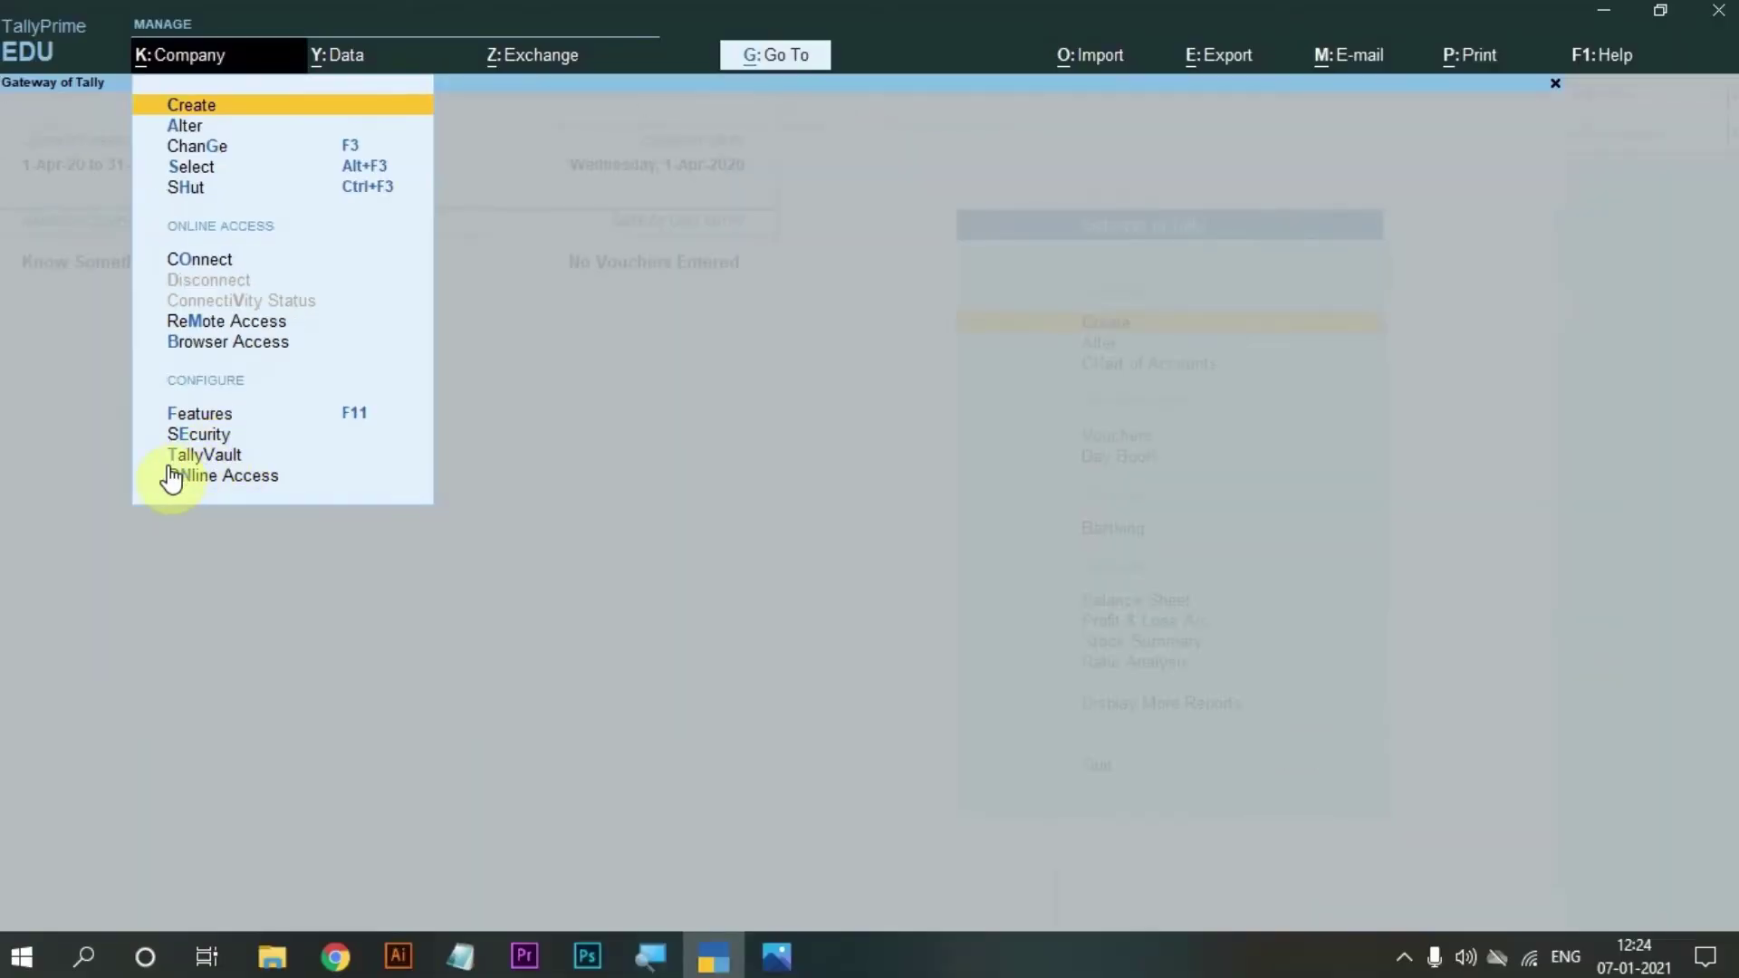
{"action": "left_click", "coordinate": [189, 464]}
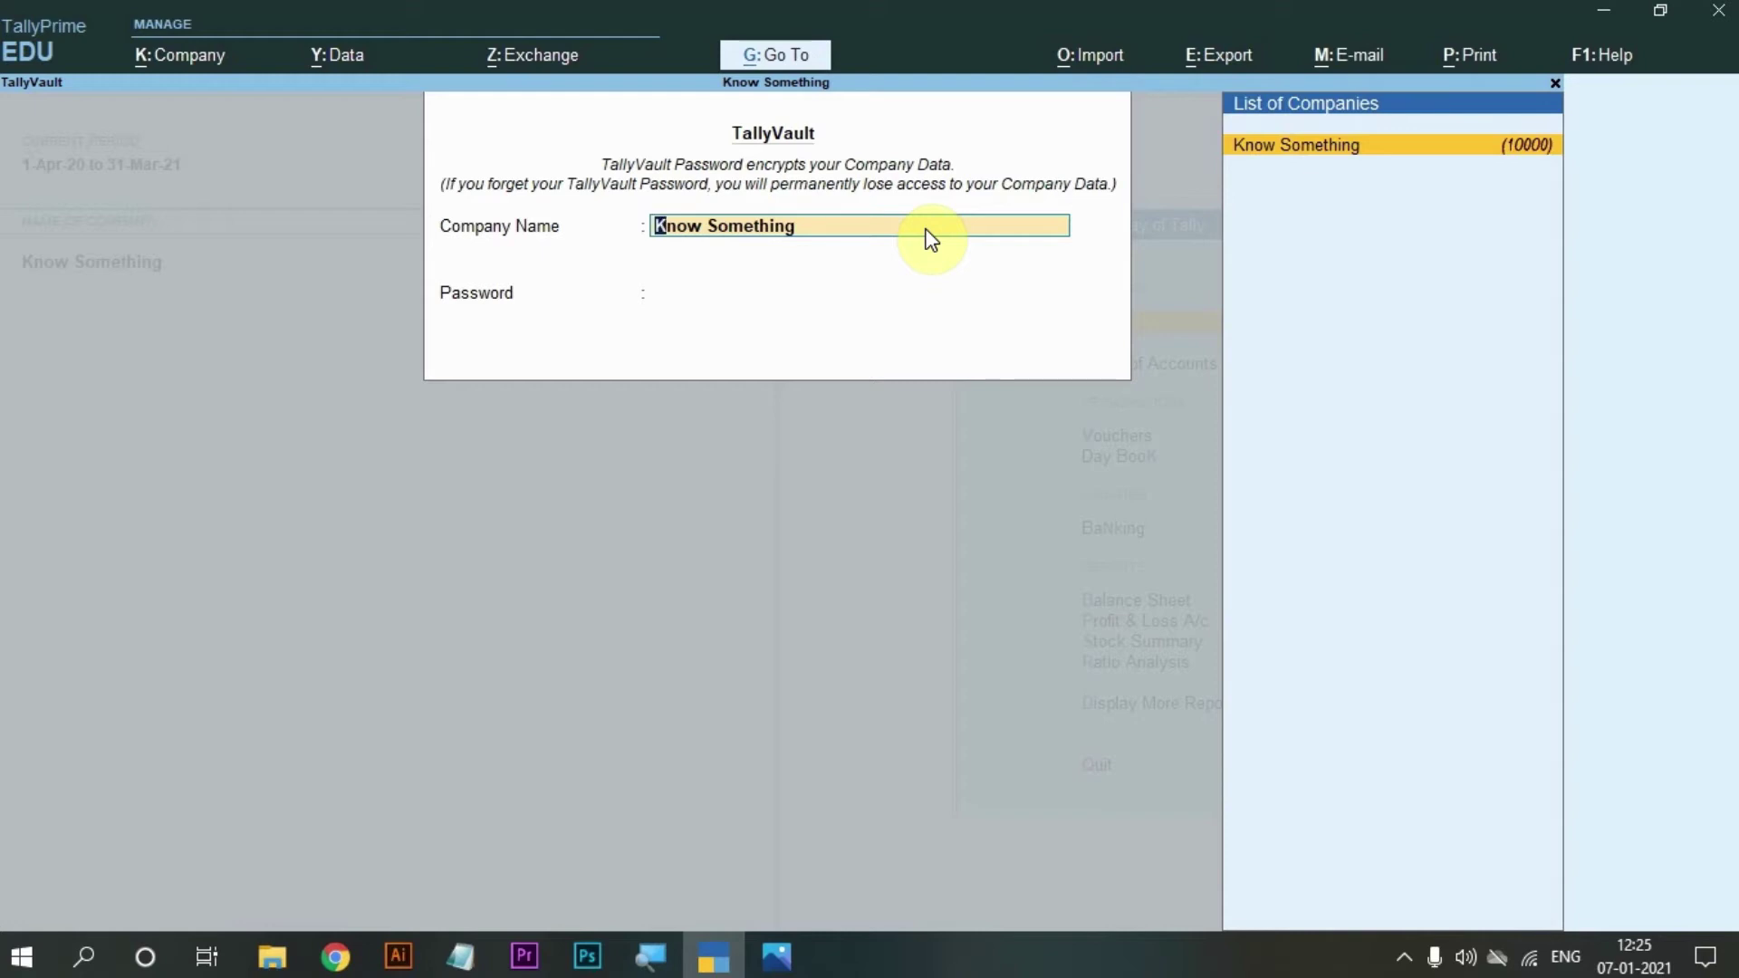
{"action": "left_click", "coordinate": [835, 294]}
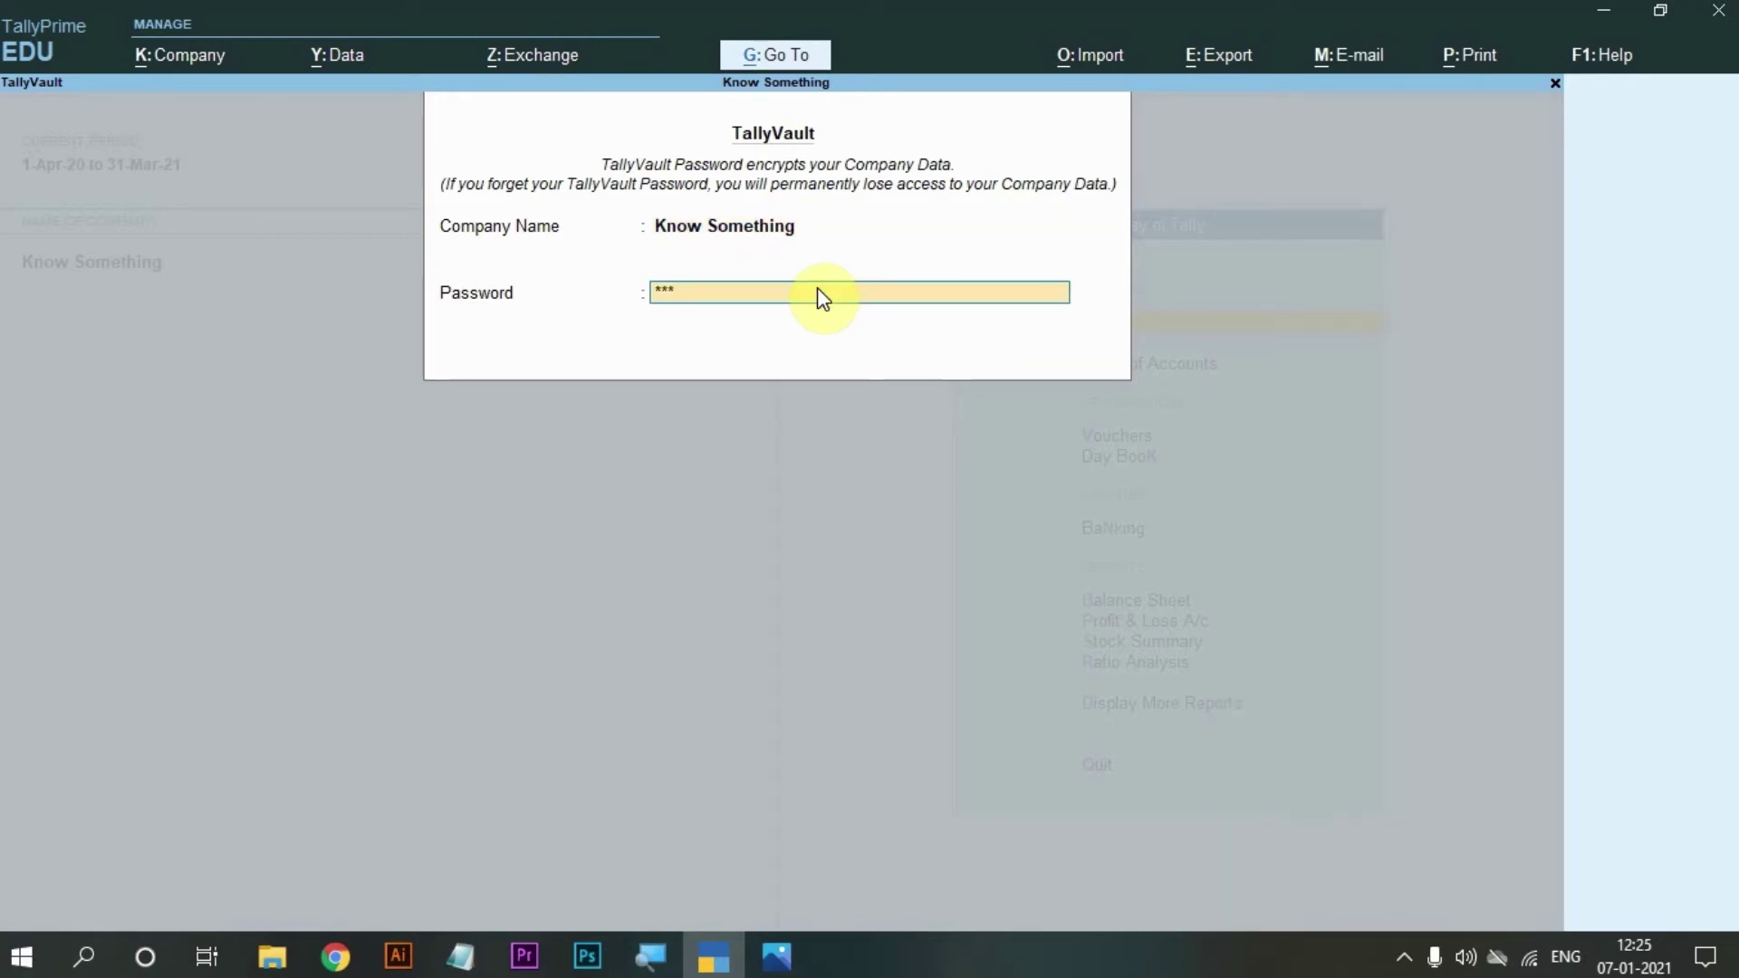
{"action": "key", "text": "Return"}
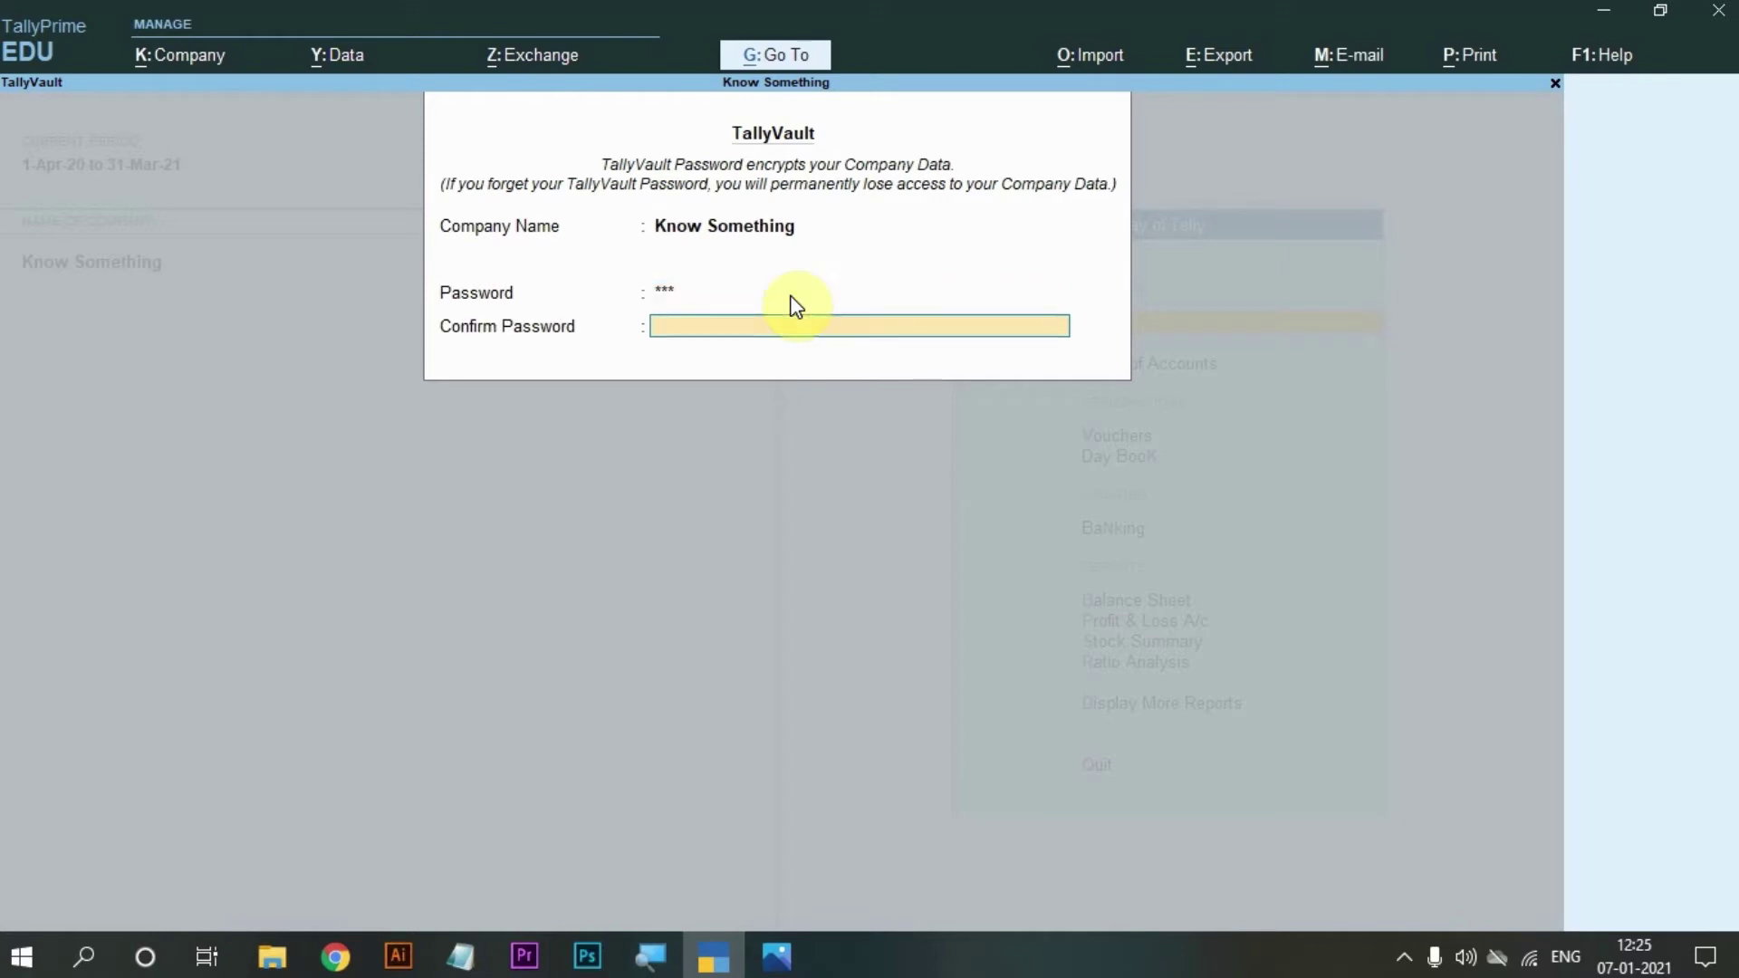
{"action": "type", "text": "12"}
{"action": "key", "text": "Return"}
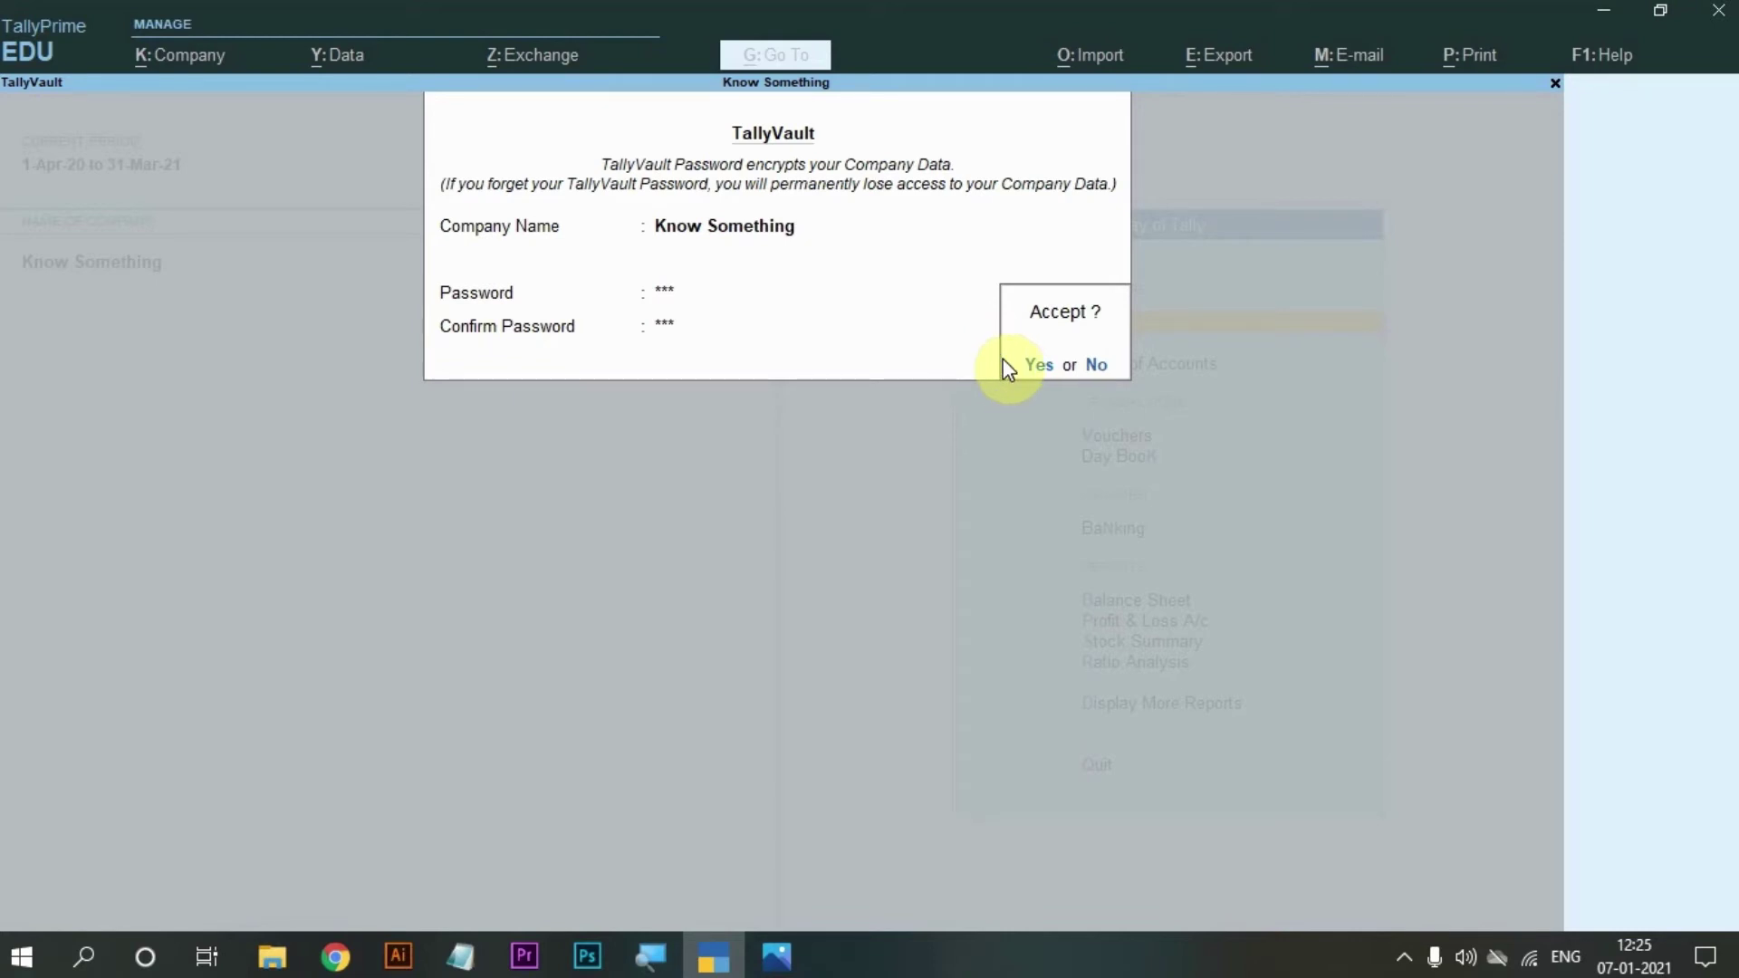
Answer Yes to the Accept? prompt on the TallyVault screen.
{"action": "left_click", "coordinate": [1005, 364]}
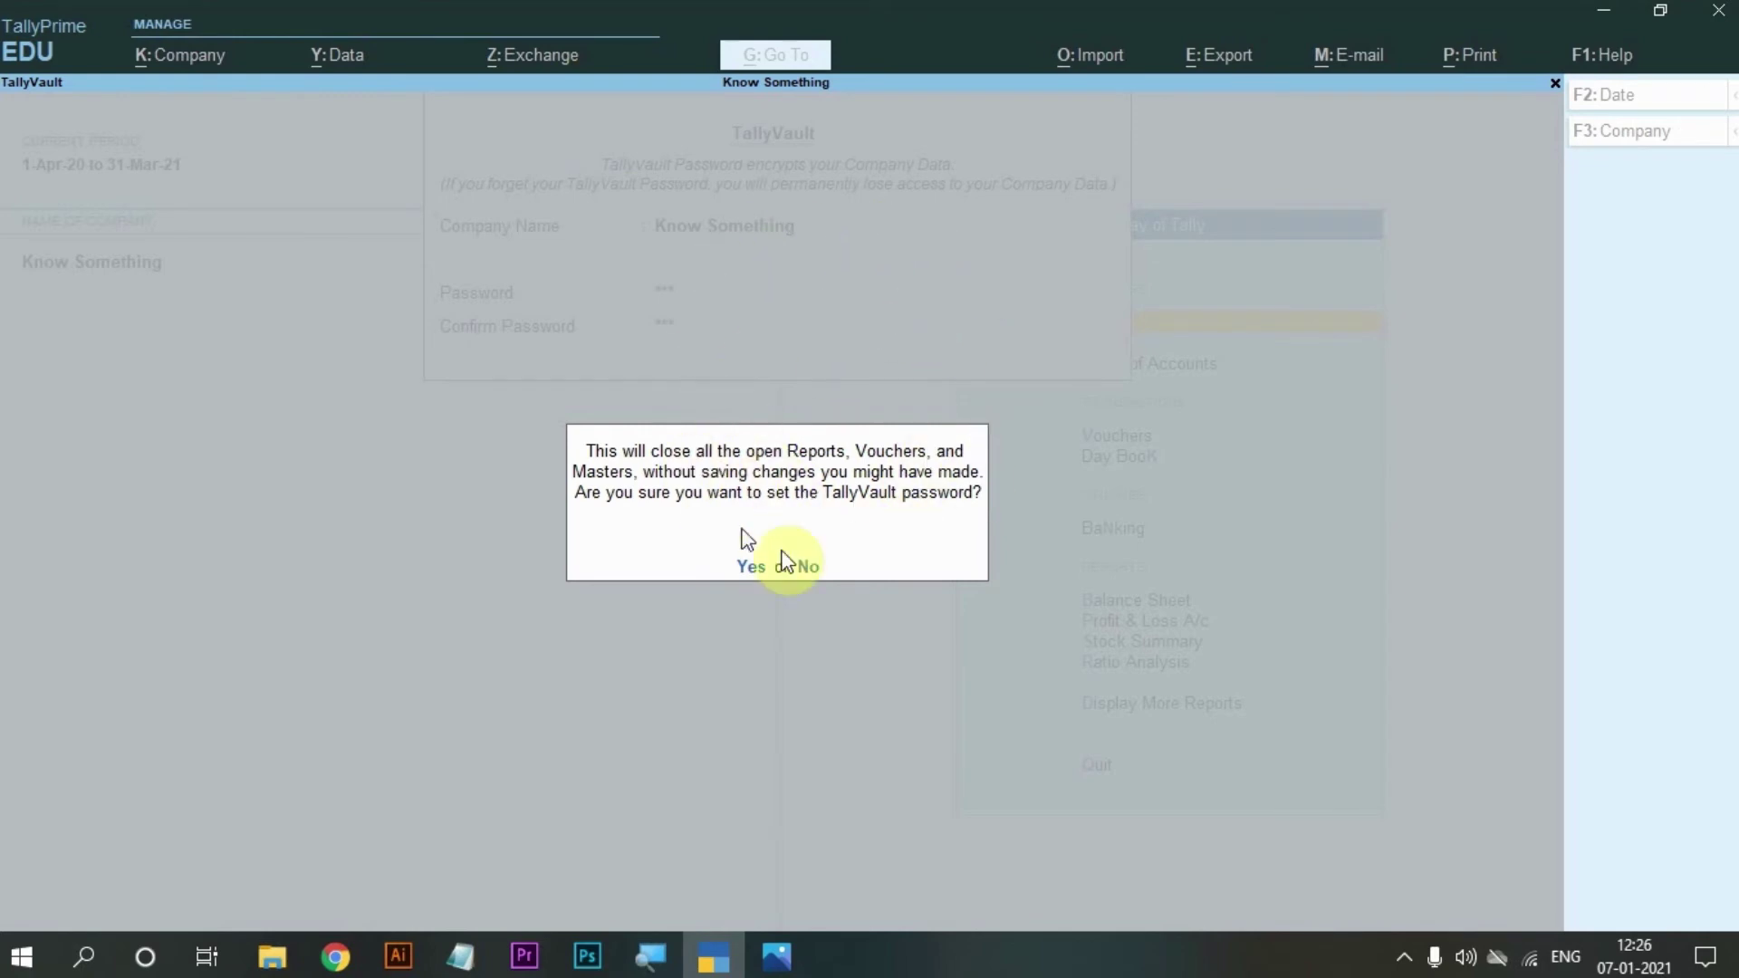
Confirm setting the vault password, keep a copy of the company, and reopen it with the password.
{"action": "left_click", "coordinate": [737, 587]}
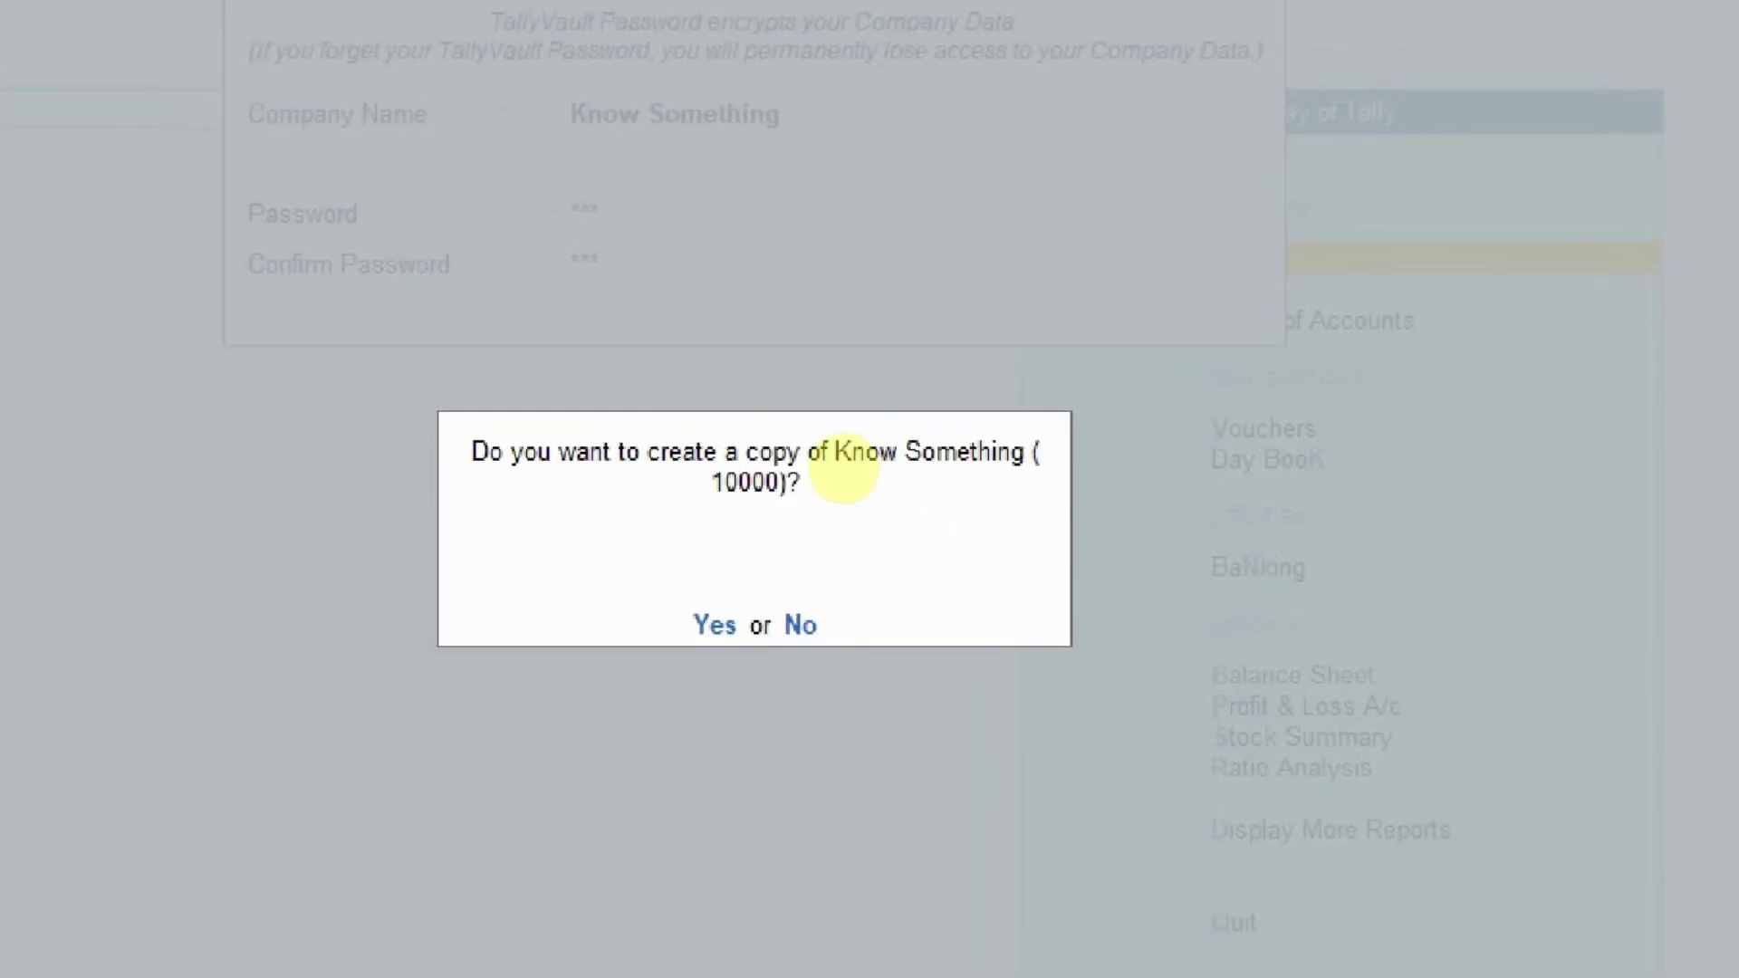
{"action": "key", "text": "y"}
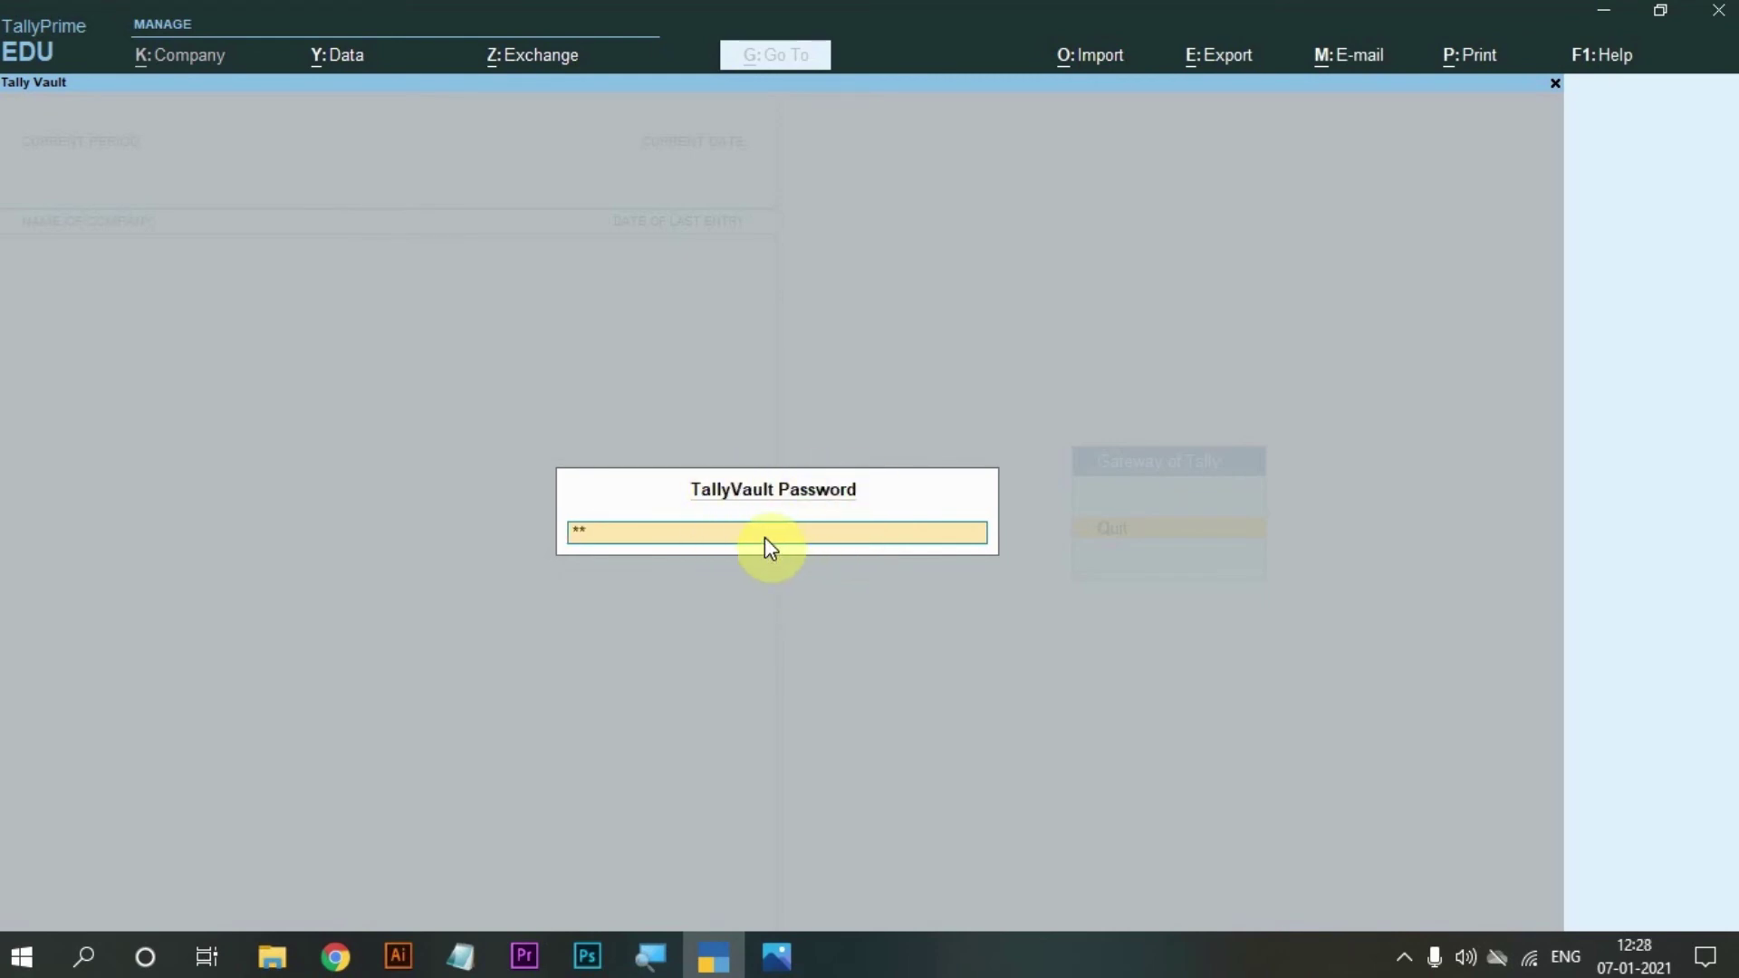
{"action": "key", "text": "Return"}
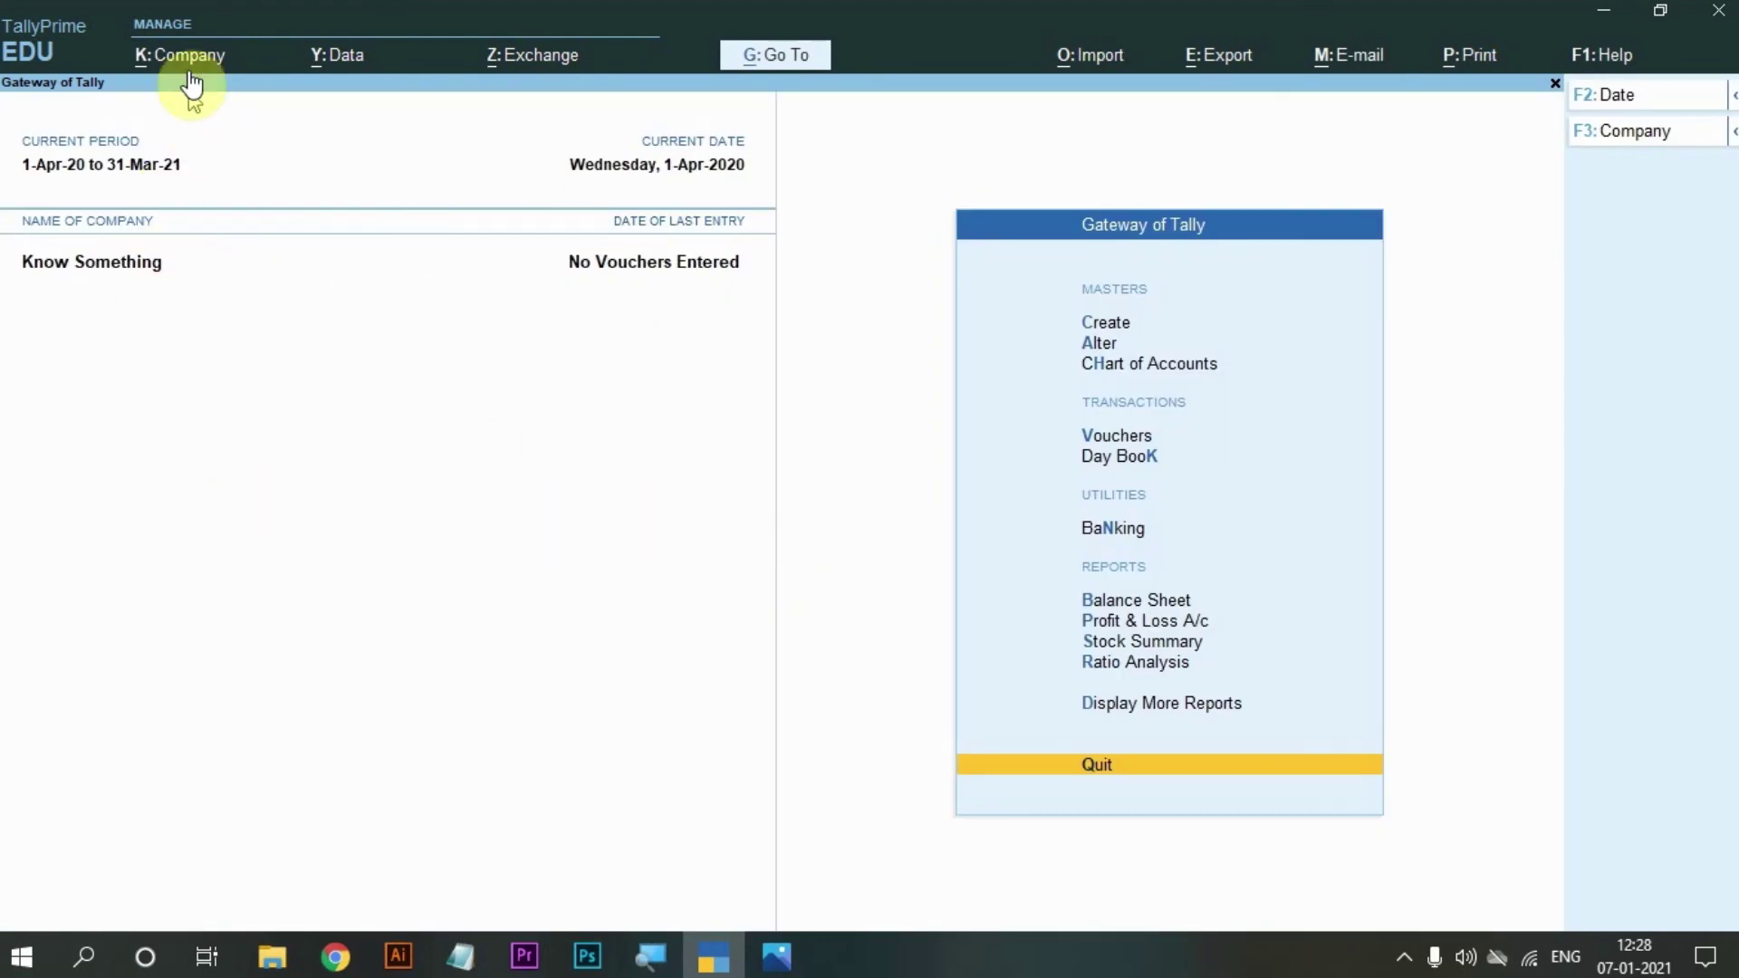
Shut Know Something through K: Company > Shut.
{"action": "left_click", "coordinate": [192, 57]}
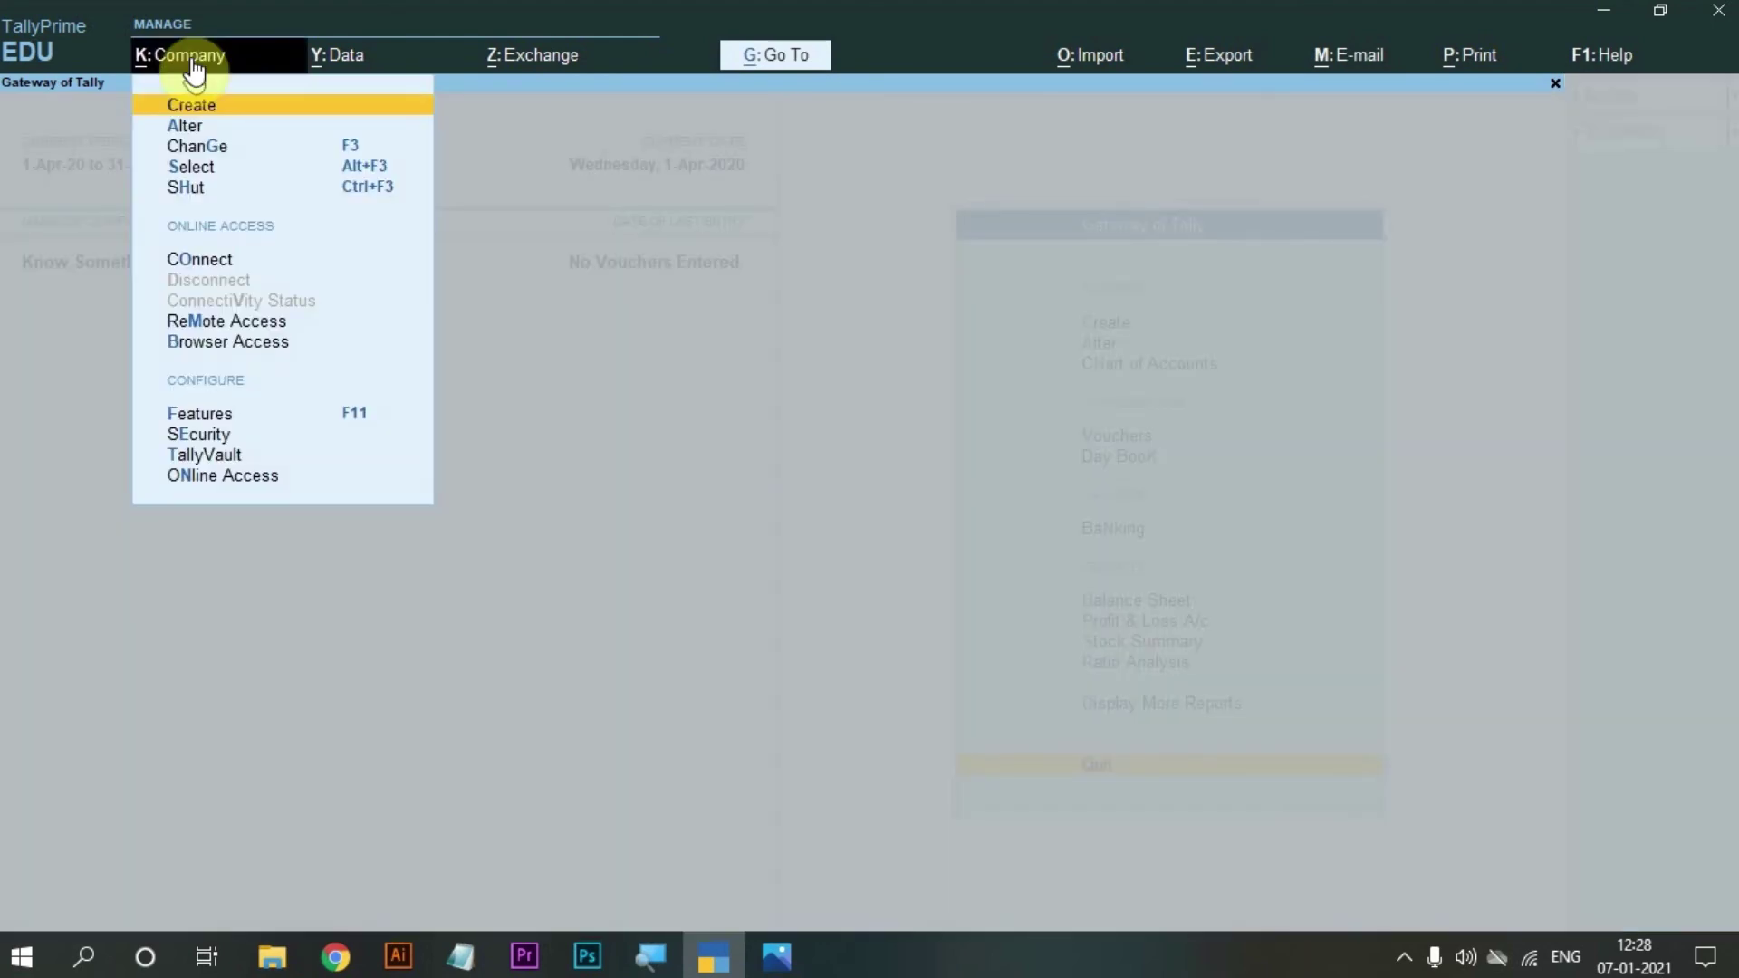
{"action": "left_click", "coordinate": [184, 189]}
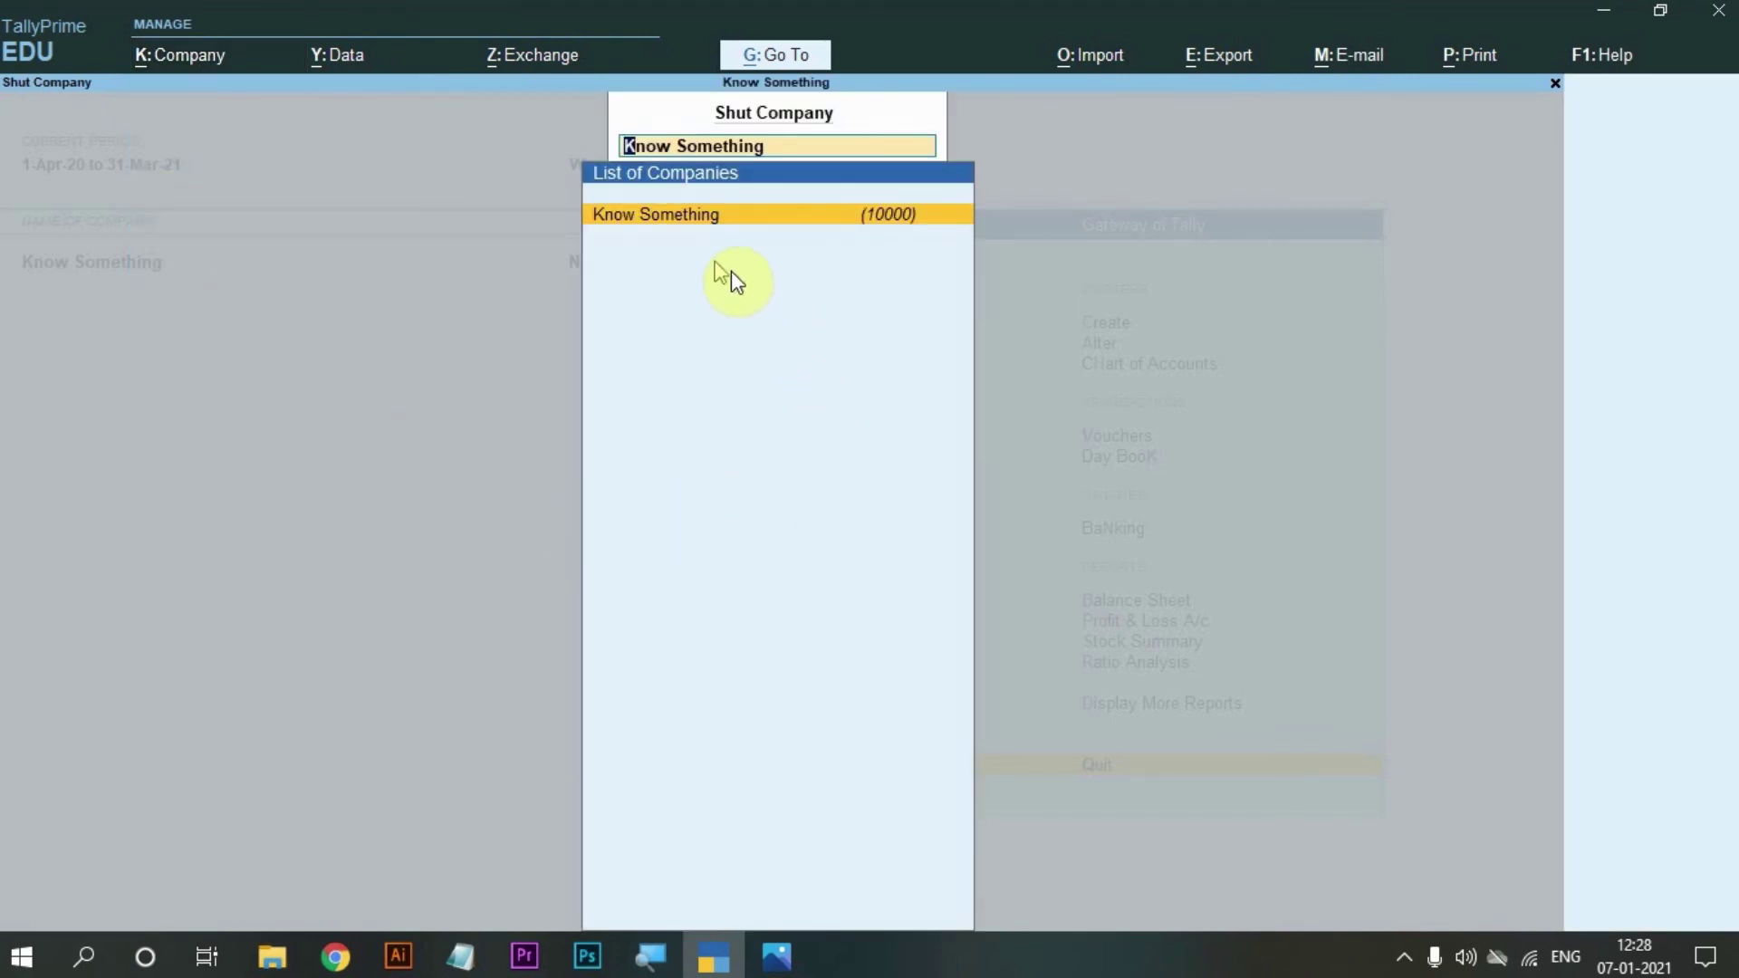
{"action": "left_click", "coordinate": [672, 214]}
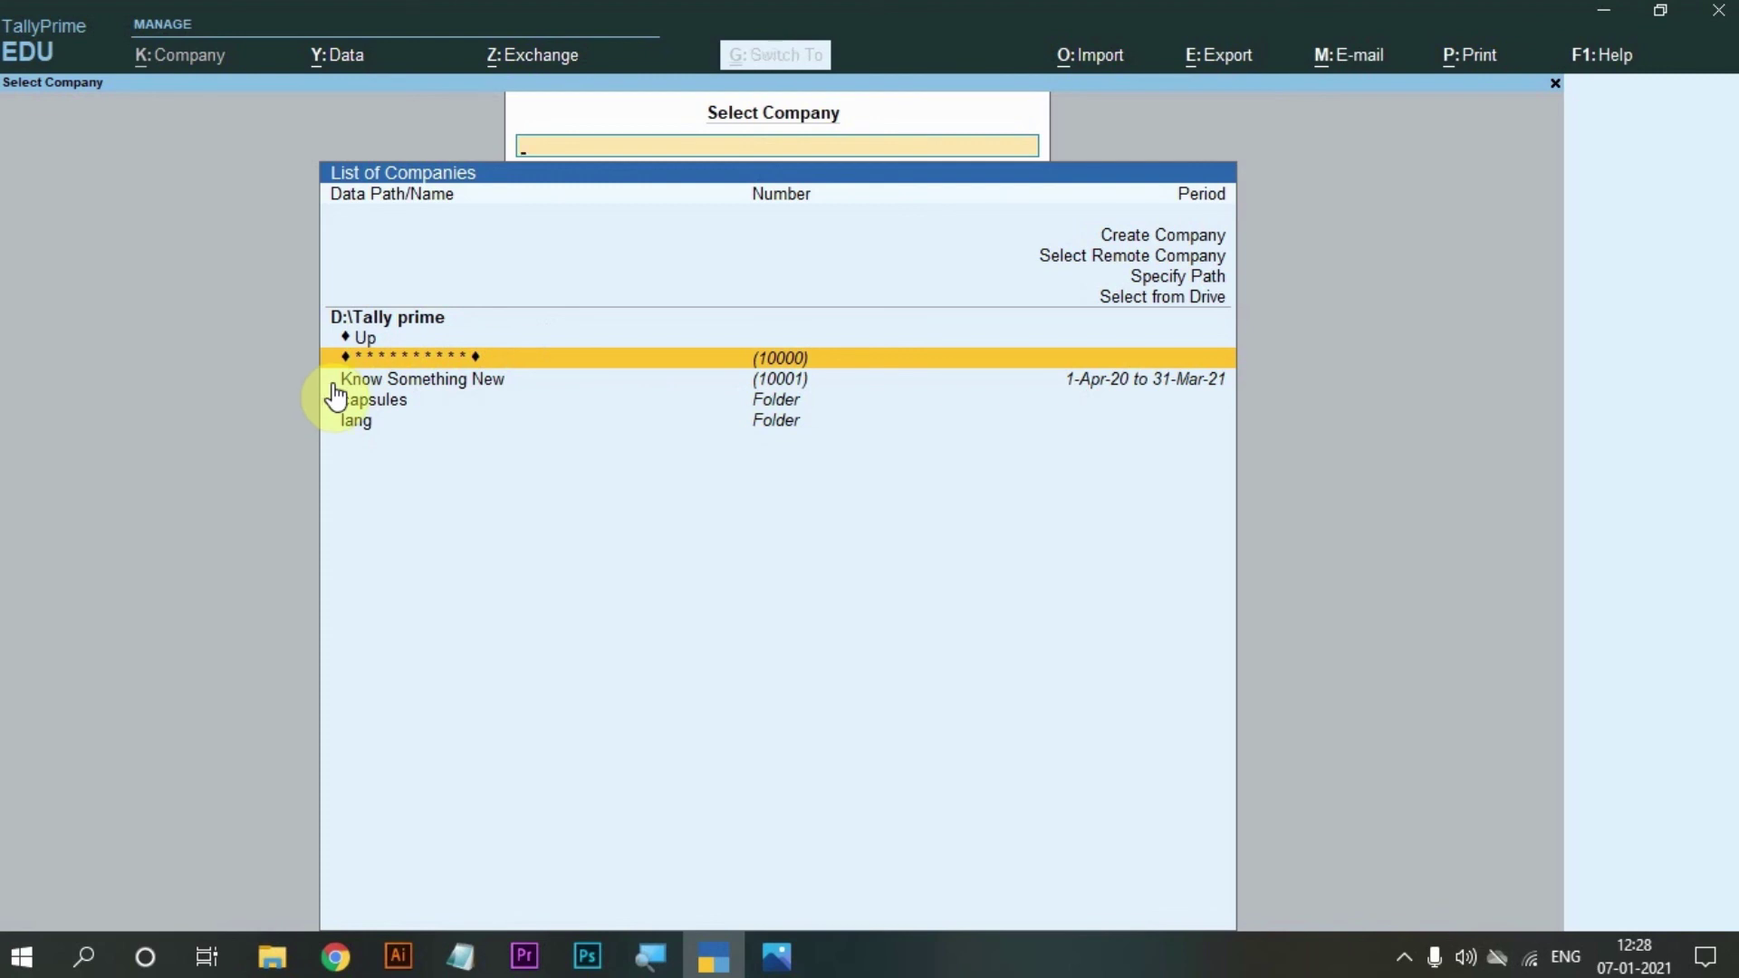
{"action": "key", "text": "ctrl+2"}
{"action": "mouse_move", "coordinate": [322, 332]}
{"action": "left_mouse_down"}
{"action": "mouse_move", "coordinate": [380, 425]}
{"action": "mouse_move", "coordinate": [497, 438]}
{"action": "mouse_move", "coordinate": [552, 394]}
{"action": "left_mouse_up"}
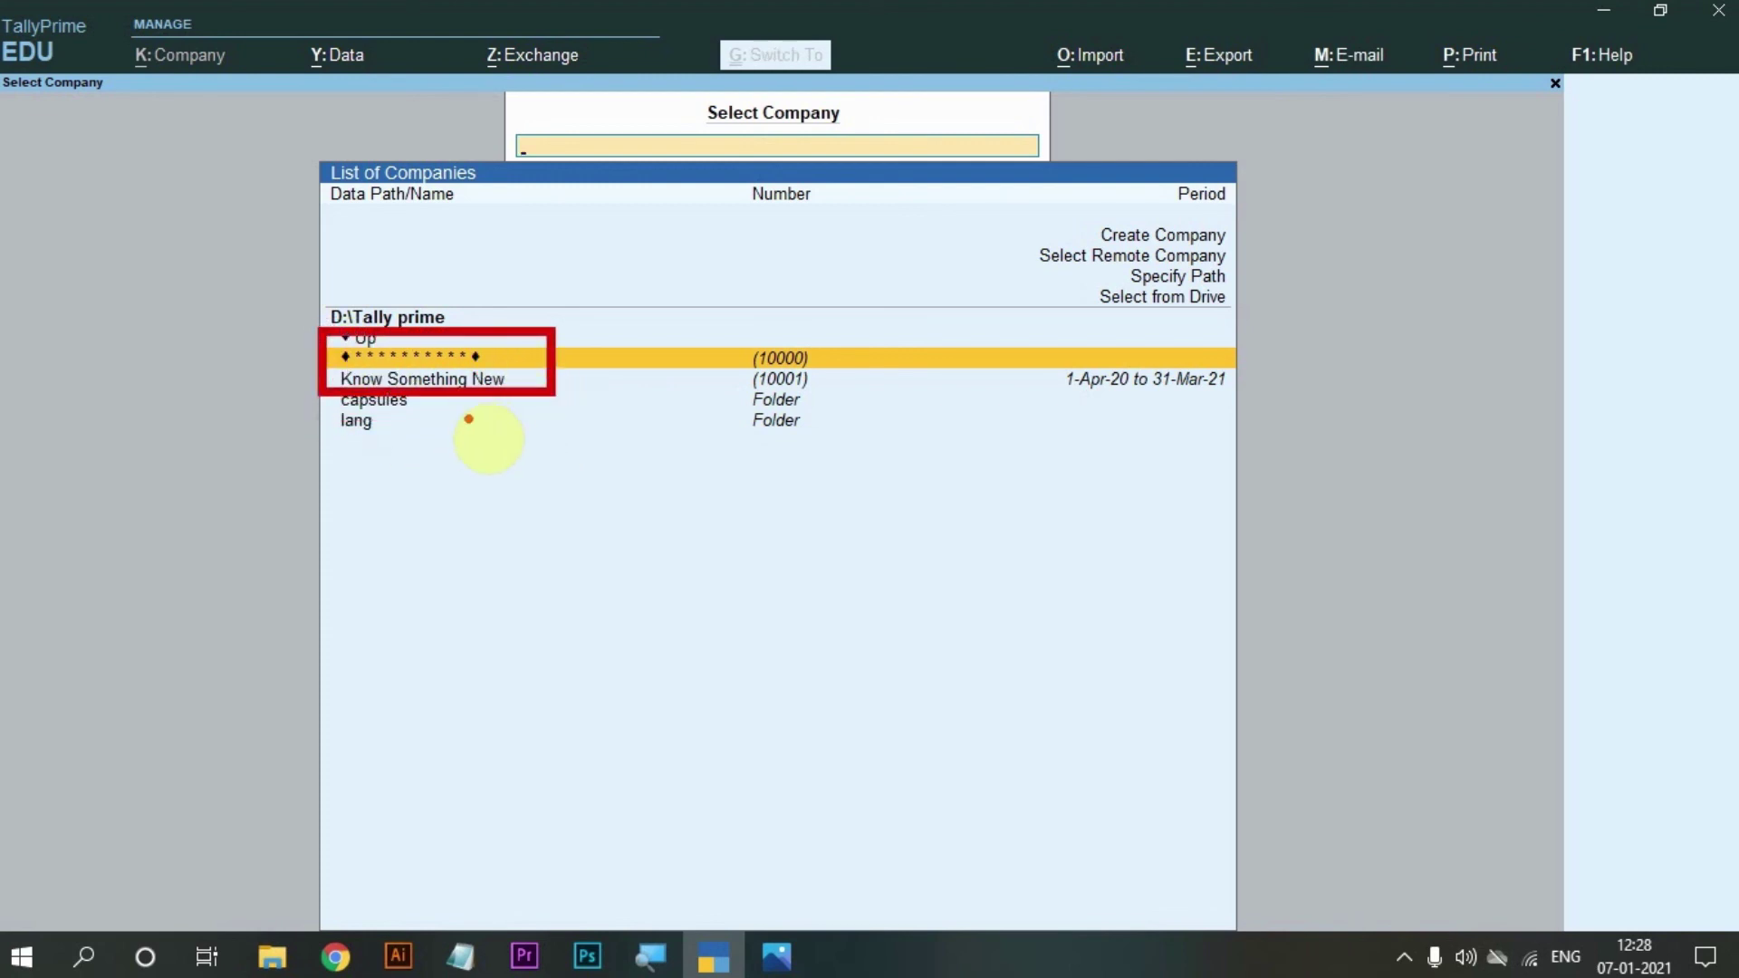
{"action": "key", "text": "Escape"}
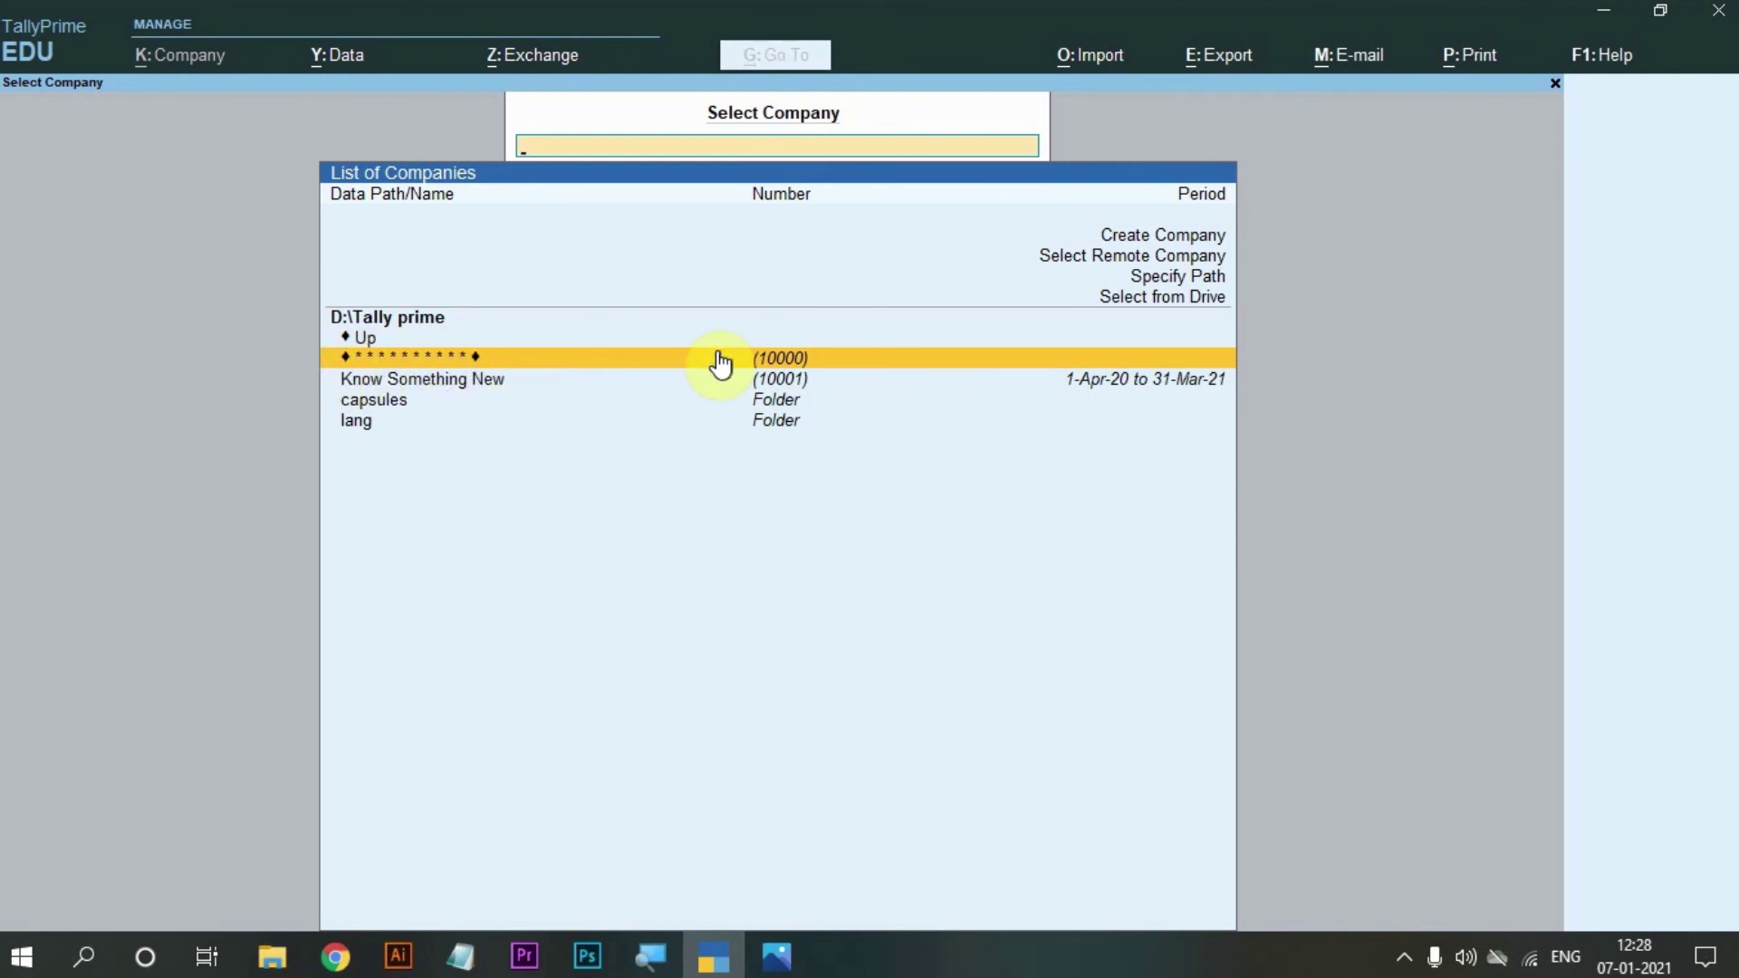
{"action": "key", "text": "ctrl+2"}
{"action": "left_click_drag", "start_coordinate": [716, 332], "coordinate": [838, 372]}
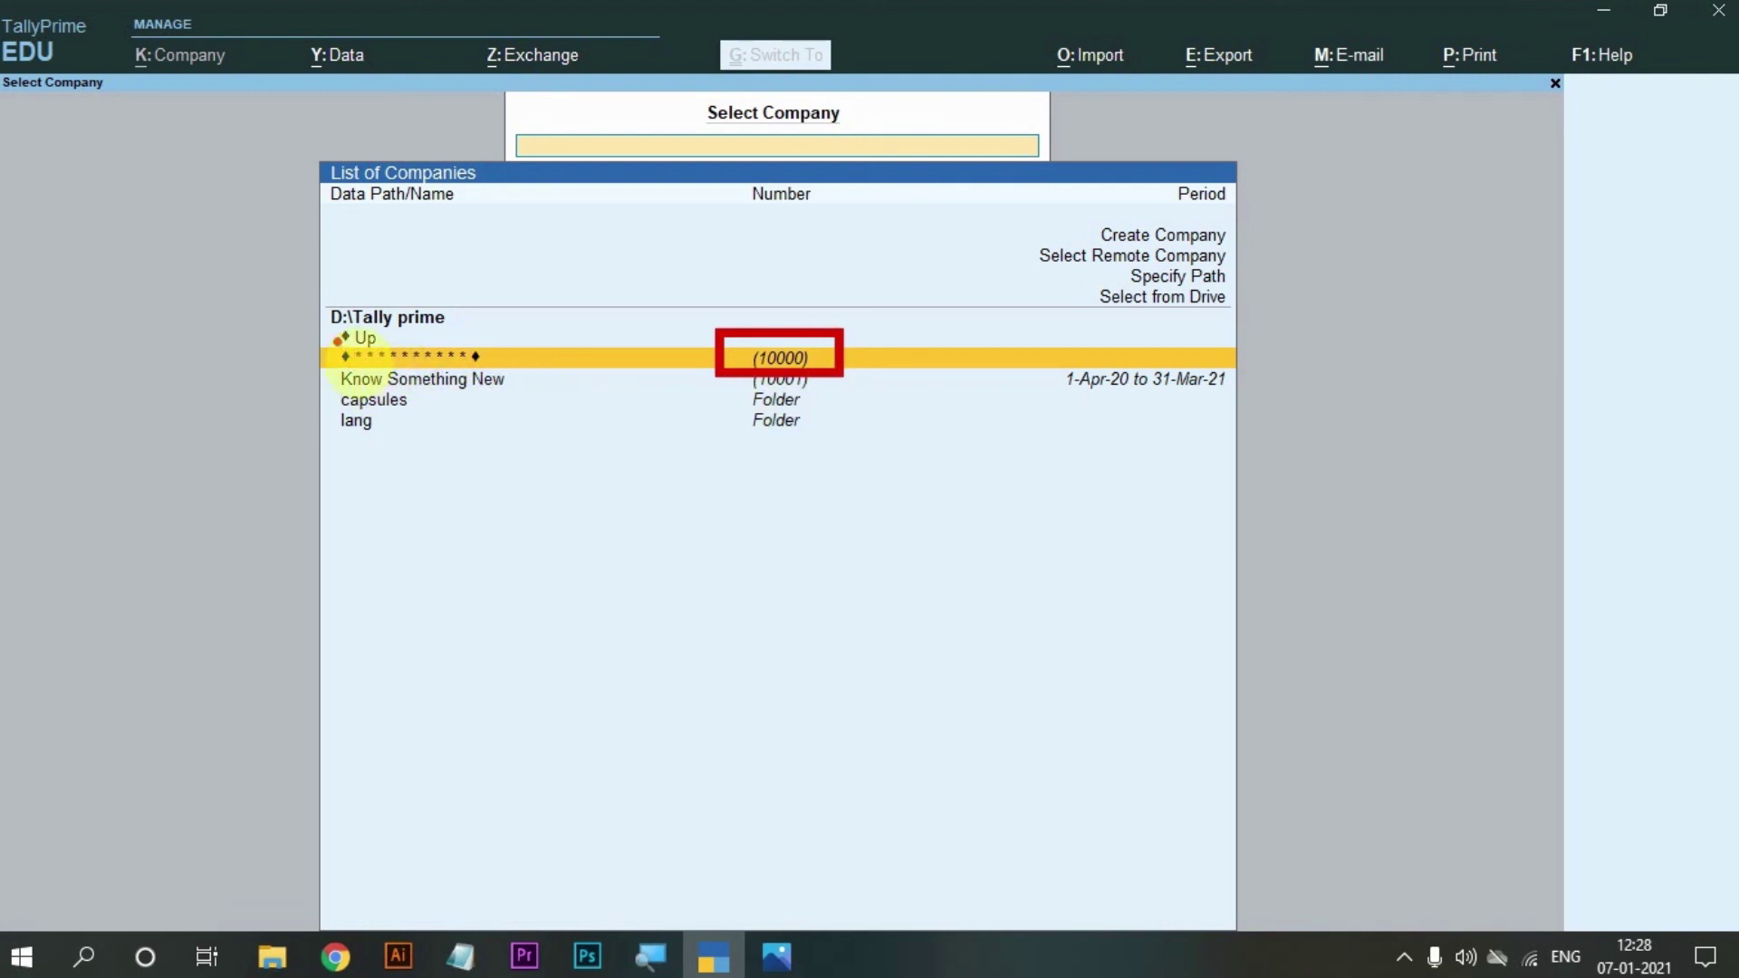
{"action": "mouse_move", "coordinate": [326, 332]}
{"action": "left_mouse_down"}
{"action": "mouse_move", "coordinate": [367, 373]}
{"action": "mouse_move", "coordinate": [507, 374]}
{"action": "left_mouse_up"}
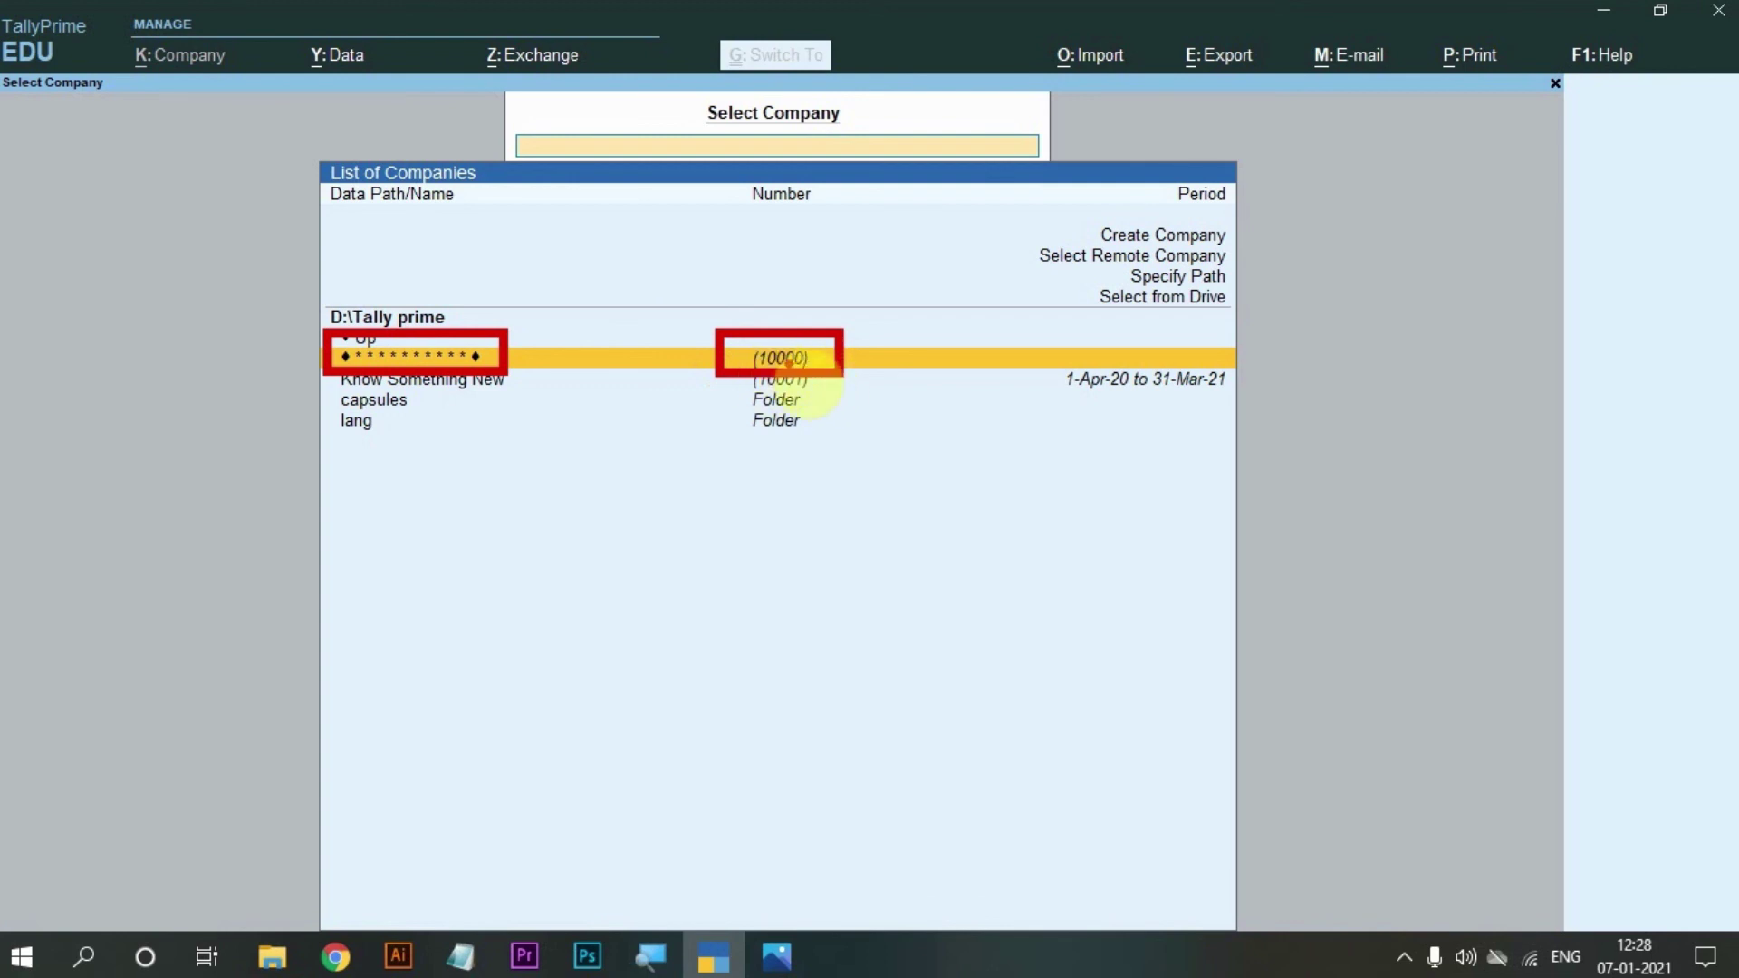
Select the masked company 10000 and unlock it with the TallyVault password.
{"action": "left_click", "coordinate": [640, 361]}
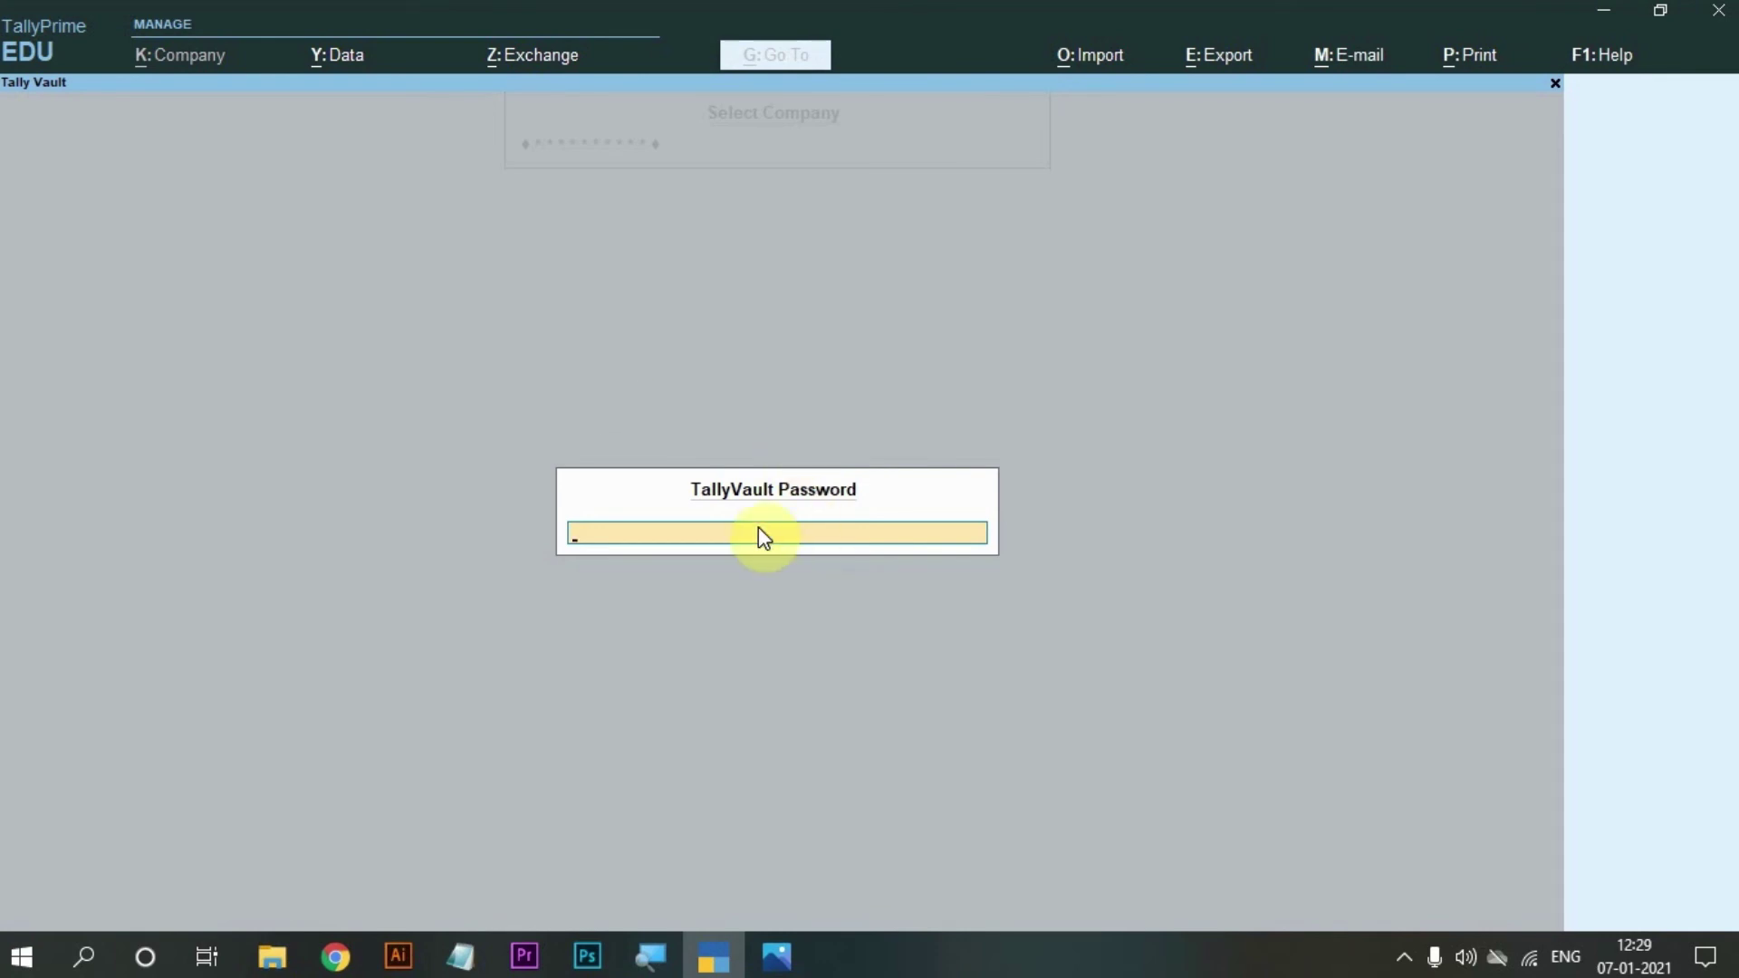
{"action": "type", "text": "1234"}
{"action": "key", "text": "Return"}
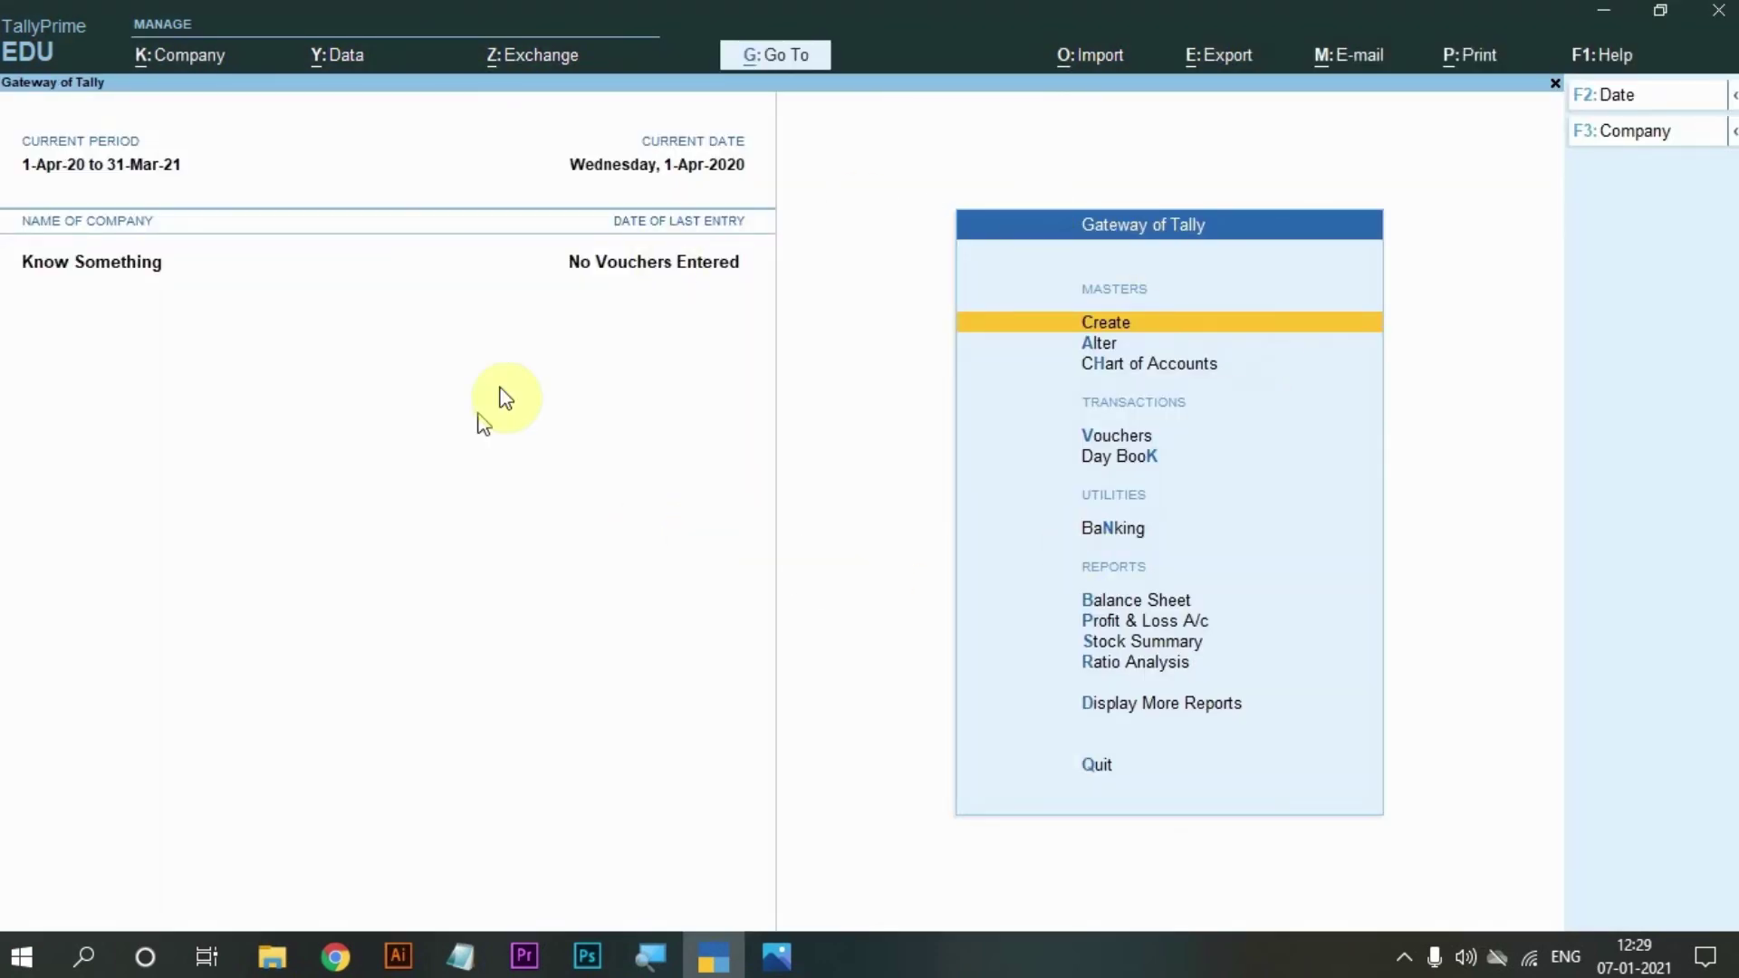